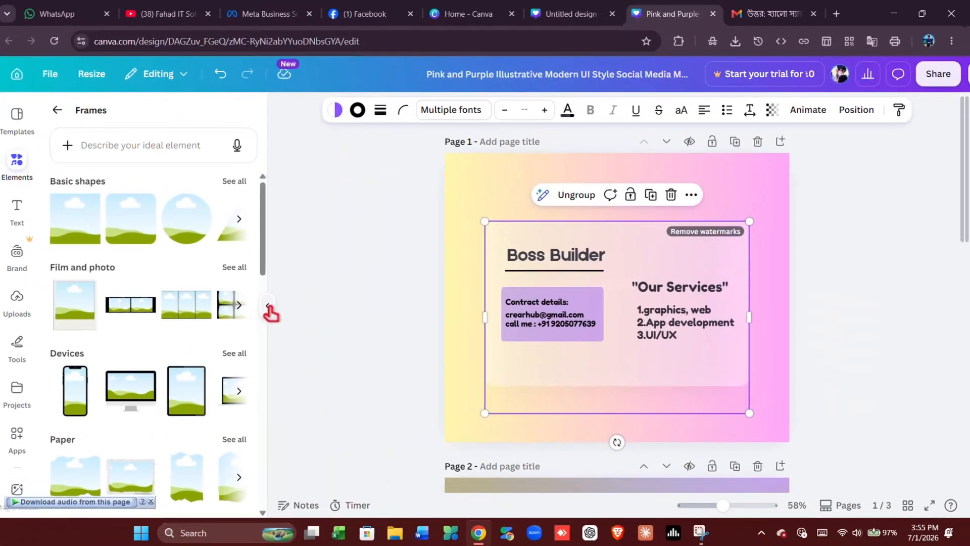
# Step: Add a circular frame from the basic shape frames over the upper right part of the card on page 1
pyautogui.click(239, 183)
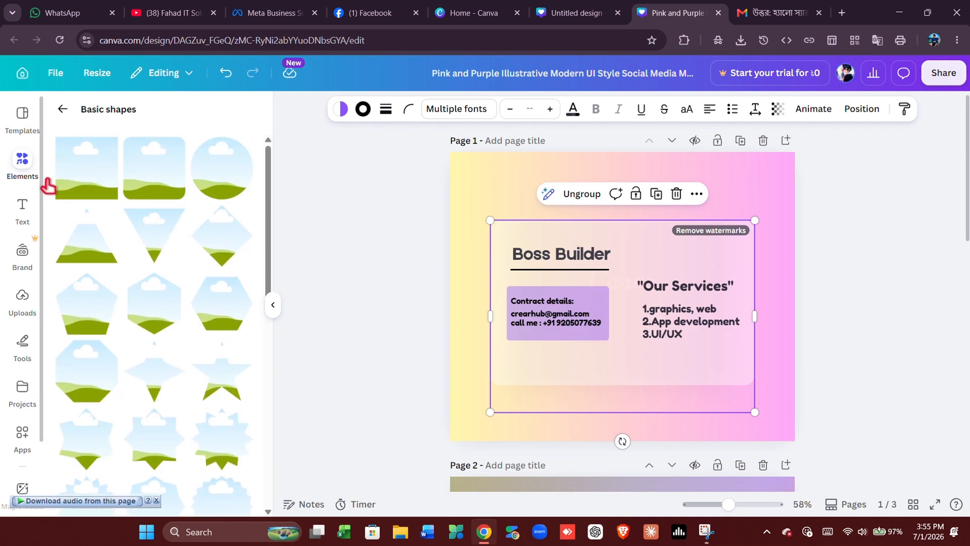
pyautogui.scroll(-10, 162, 351)
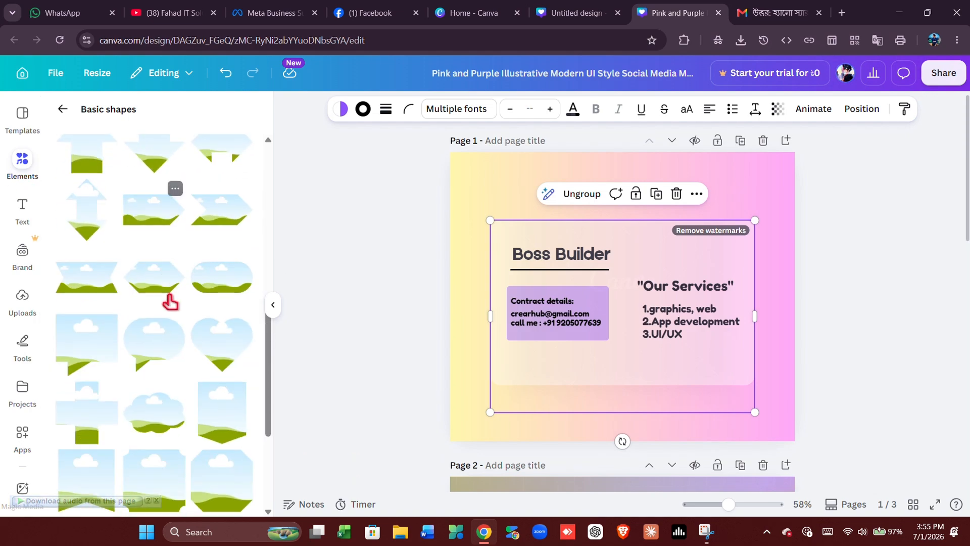
pyautogui.scroll(-4, 170, 302)
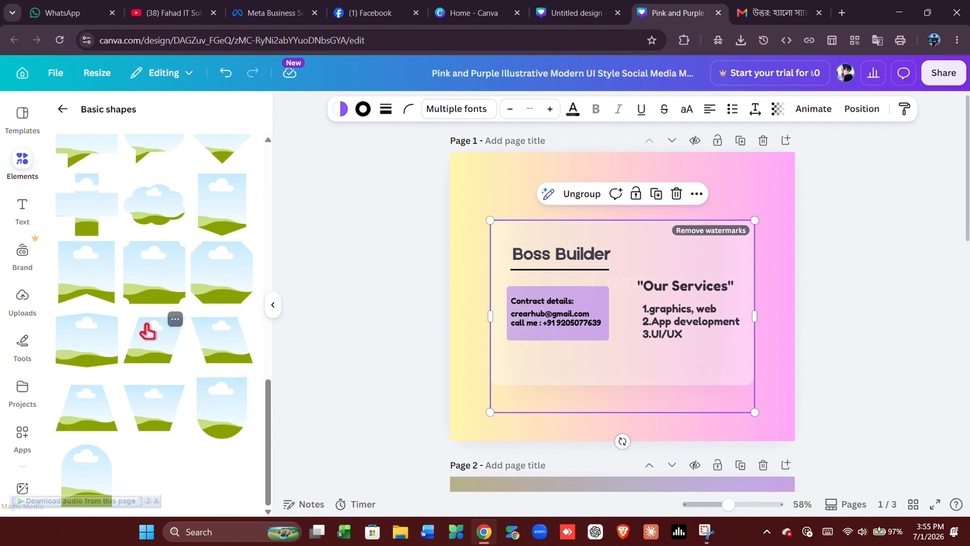
pyautogui.scroll(13, 147, 331)
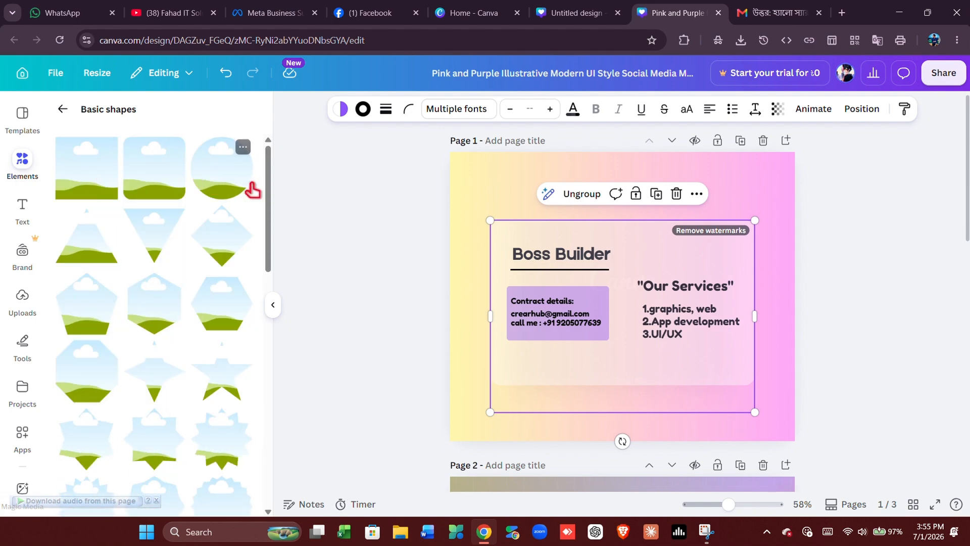
pyautogui.moveTo(252, 190); pyautogui.dragTo(659, 217)
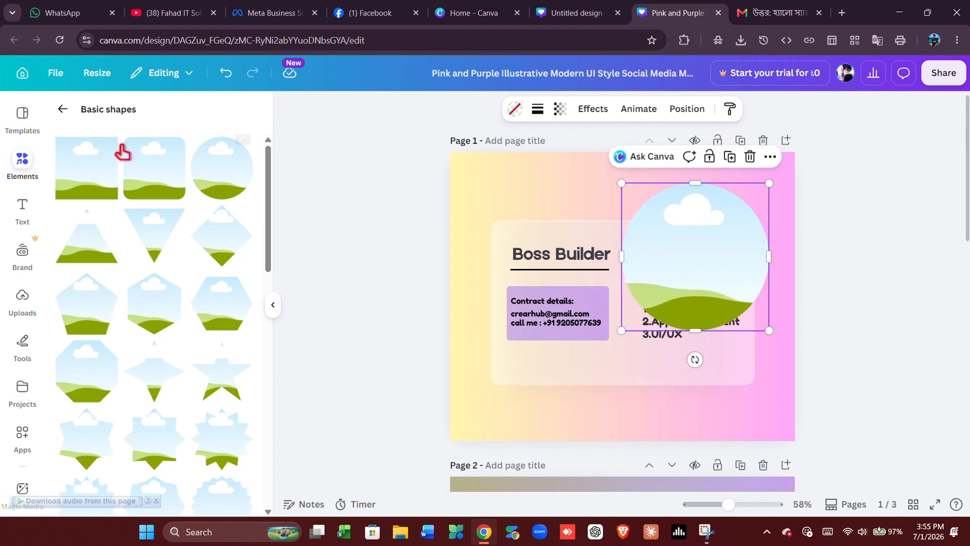
# Step: Shrink the circular frame and position it beside the "Boss Builder" heading, aligned with the card's upper edge
pyautogui.click(62, 109)
pyautogui.click(22, 159)
pyautogui.moveTo(572, 248); pyautogui.dragTo(491, 270)
pyautogui.moveTo(437, 346); pyautogui.dragTo(498, 282)
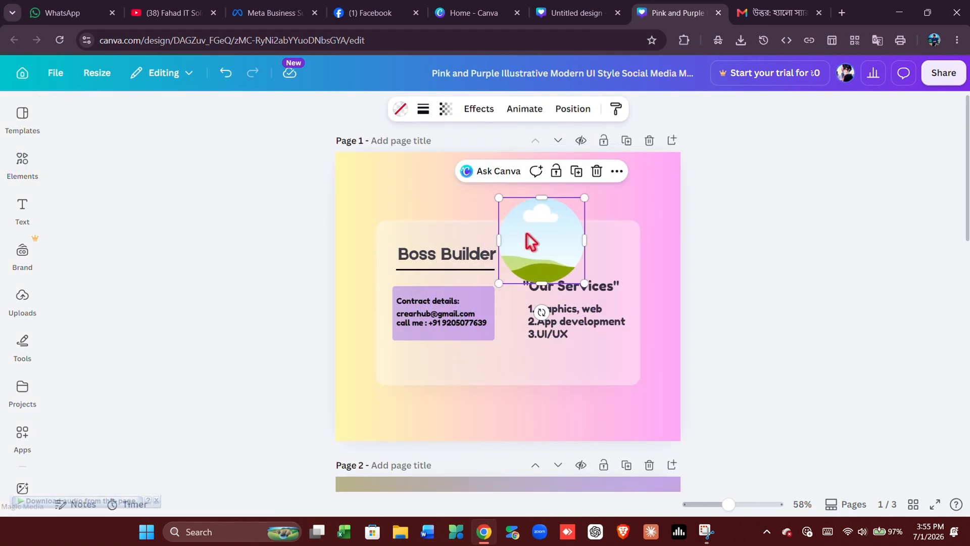
pyautogui.moveTo(542, 240); pyautogui.dragTo(544, 263)
# Step: Start an image upload and look through drive D: and the Downloads folder for the company logo file
pyautogui.click(22, 298)
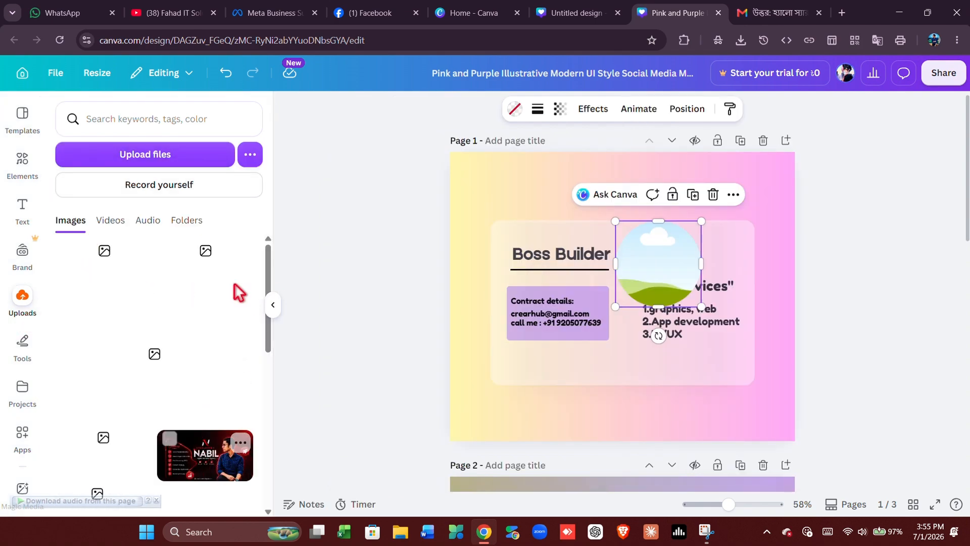
pyautogui.click(110, 221)
pyautogui.click(69, 222)
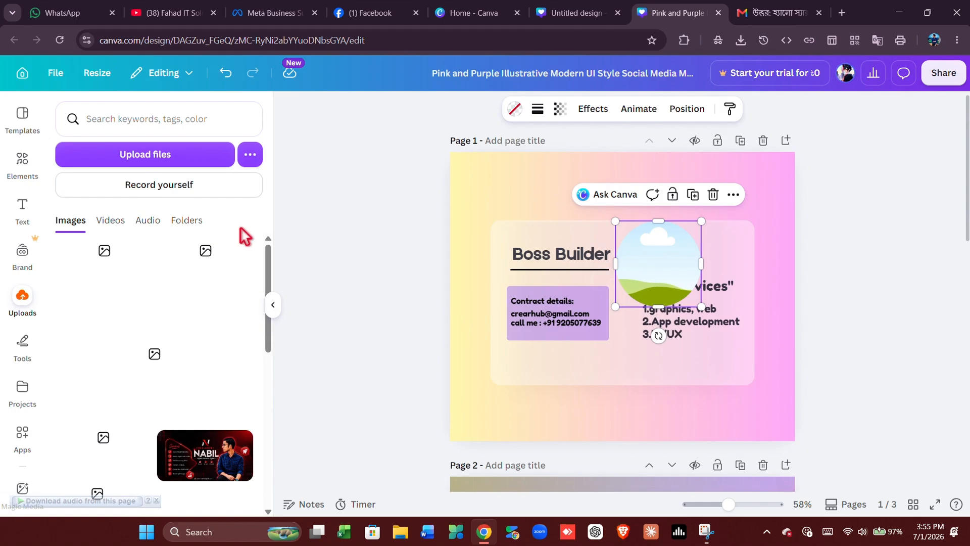
pyautogui.click(151, 154)
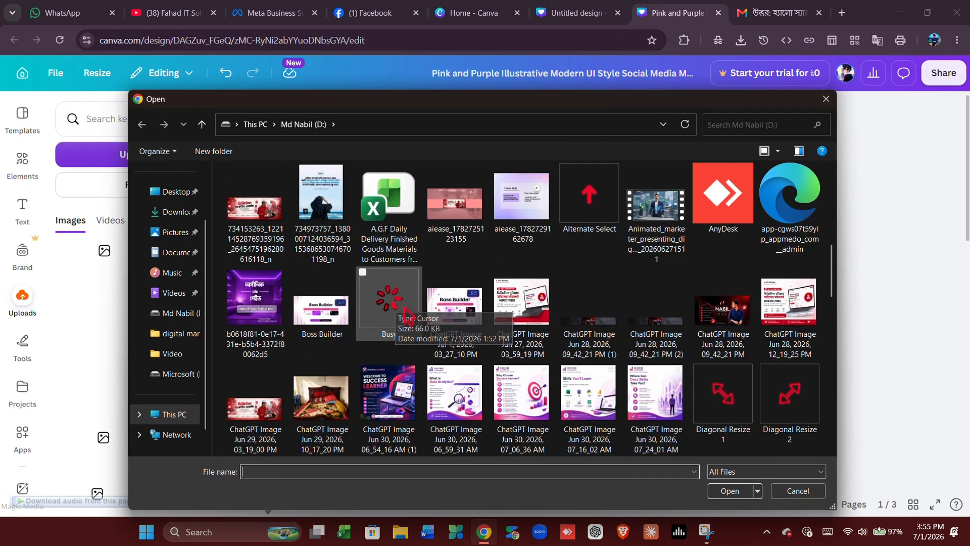
pyautogui.scroll(3, 407, 316)
pyautogui.scroll(-2, 484, 362)
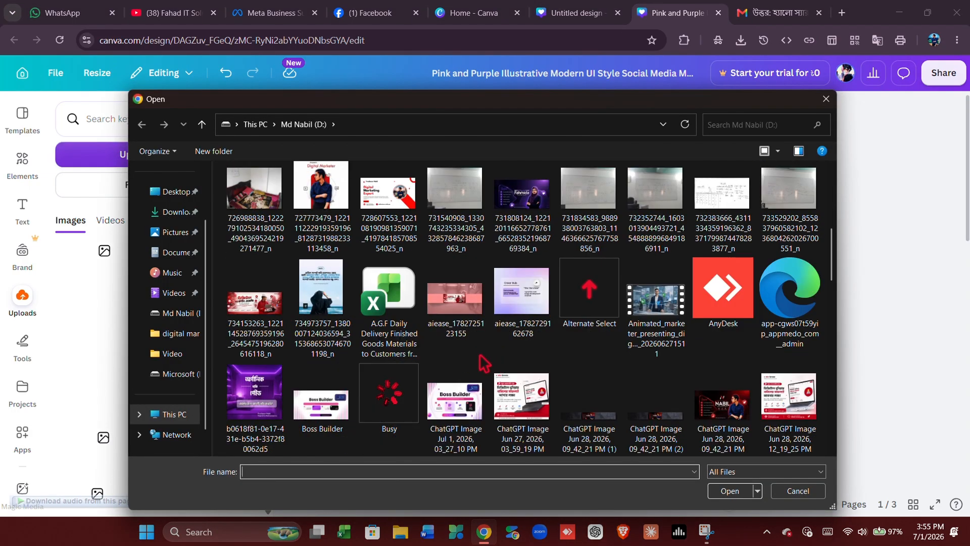
pyautogui.scroll(-10, 484, 362)
pyautogui.scroll(9, 445, 381)
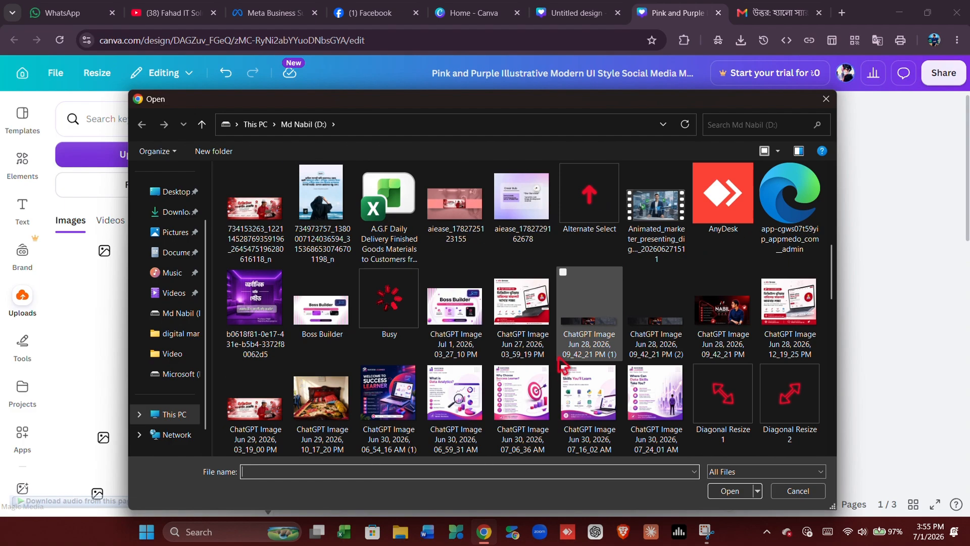
pyautogui.scroll(5, 561, 354)
pyautogui.scroll(-4, 559, 313)
pyautogui.scroll(4, 557, 263)
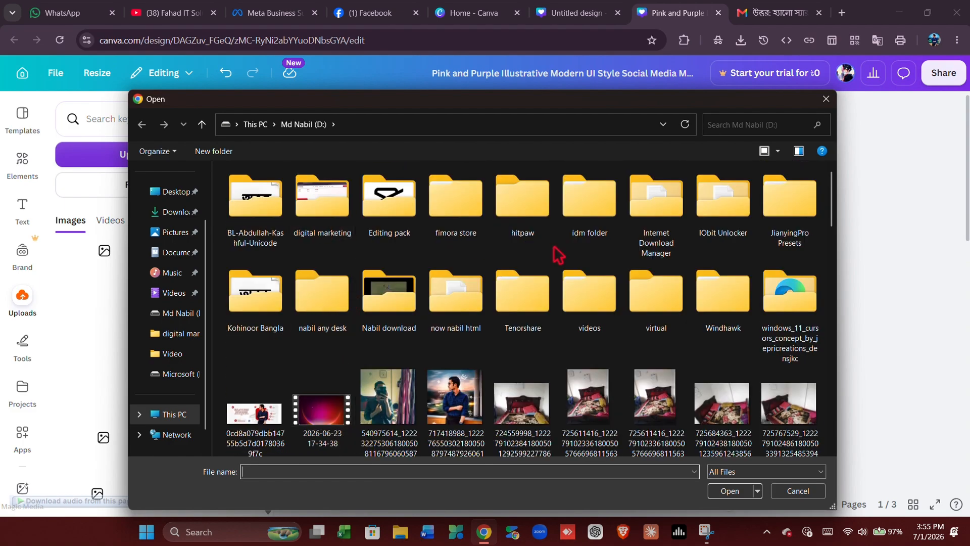
pyautogui.click(176, 212)
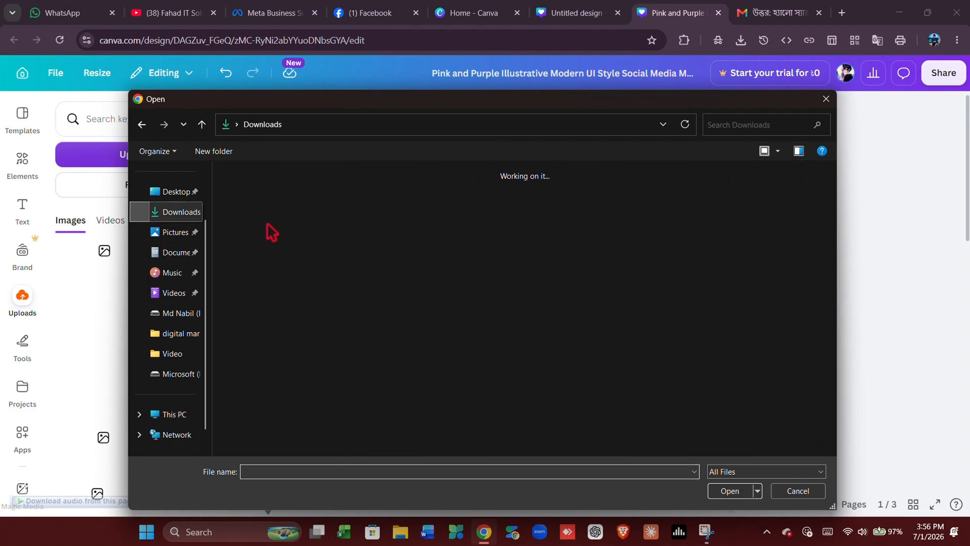
pyautogui.scroll(-2, 459, 261)
pyautogui.scroll(-2, 460, 260)
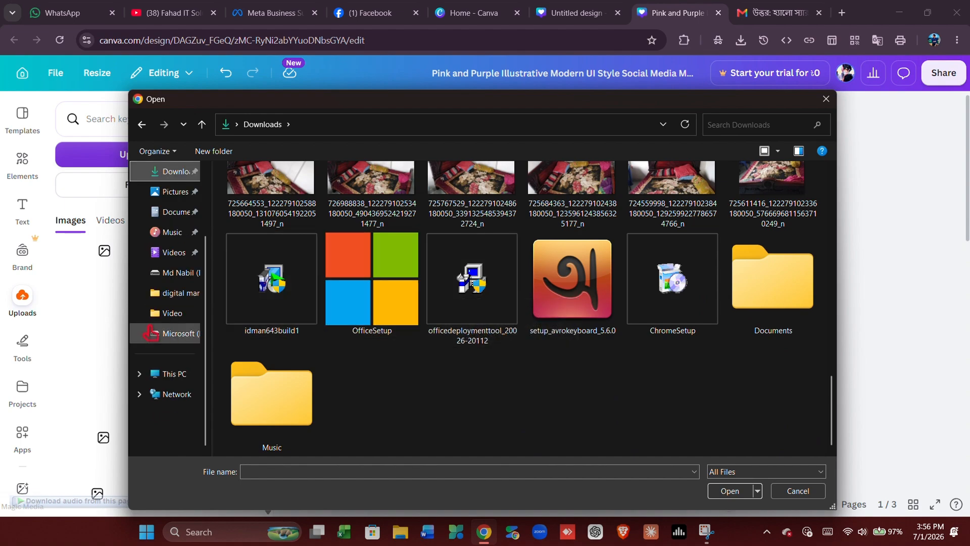
pyautogui.scroll(-1, 167, 286)
# Step: Find the Boss Builder logo image on drive D: and upload it to the design
pyautogui.click(166, 277)
pyautogui.scroll(-2, 432, 281)
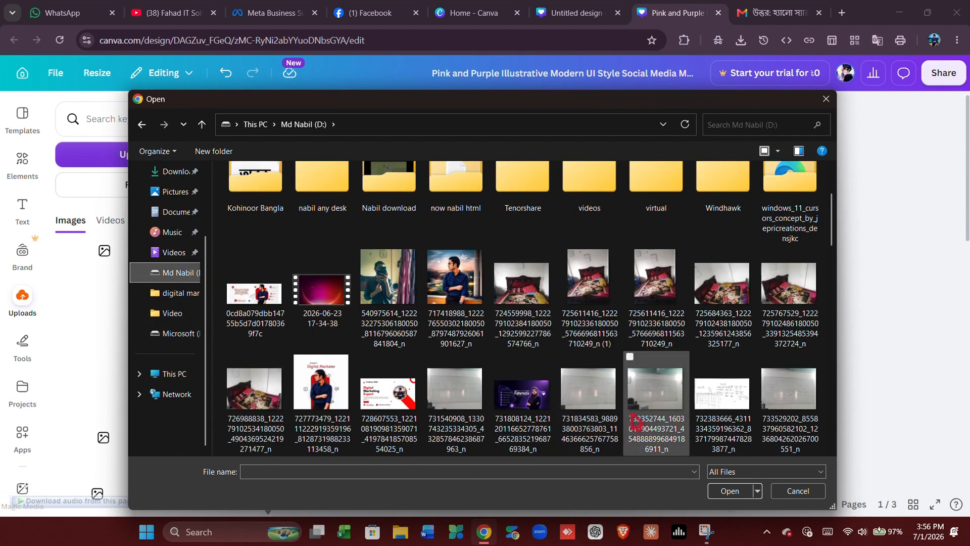
pyautogui.scroll(-1, 338, 353)
pyautogui.scroll(-3, 571, 399)
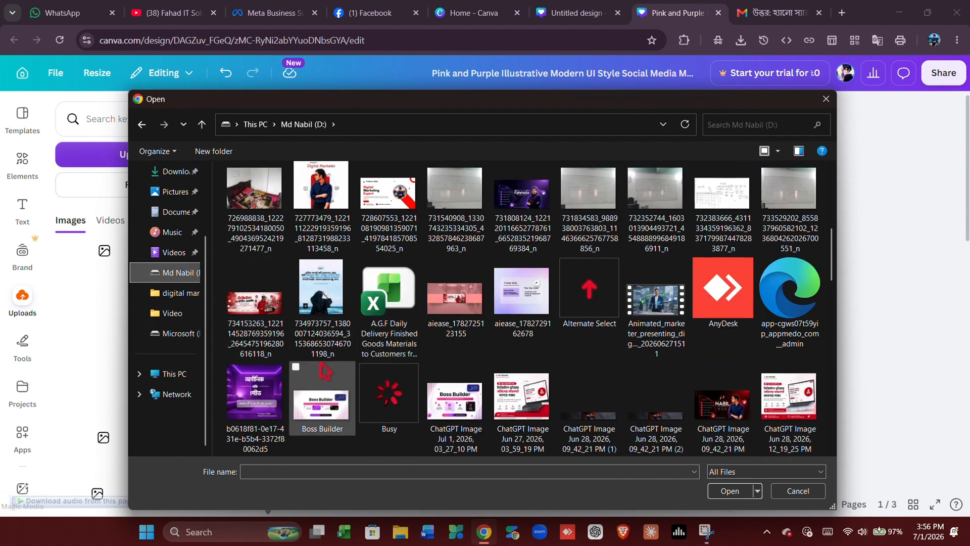
pyautogui.scroll(-3, 571, 404)
pyautogui.scroll(-9, 571, 405)
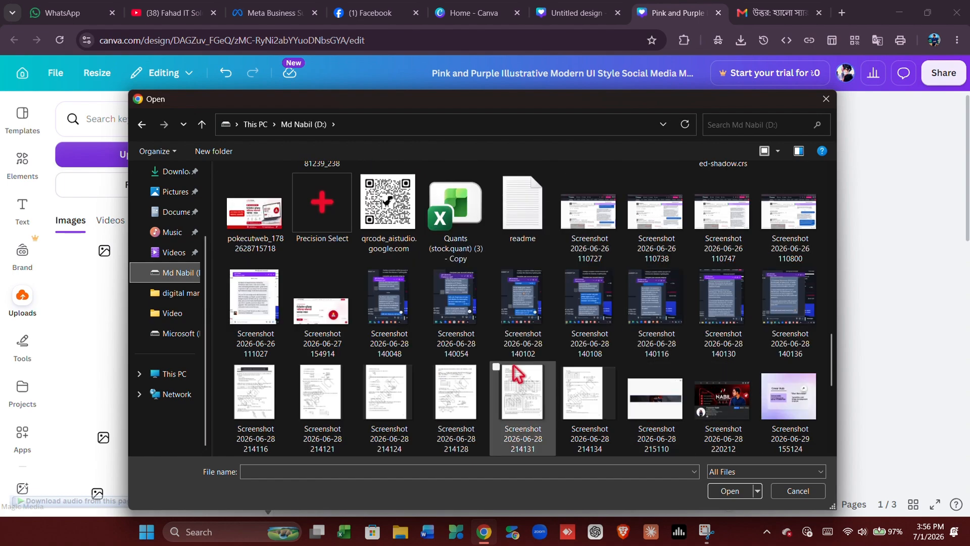
pyautogui.doubleClick(381, 380)
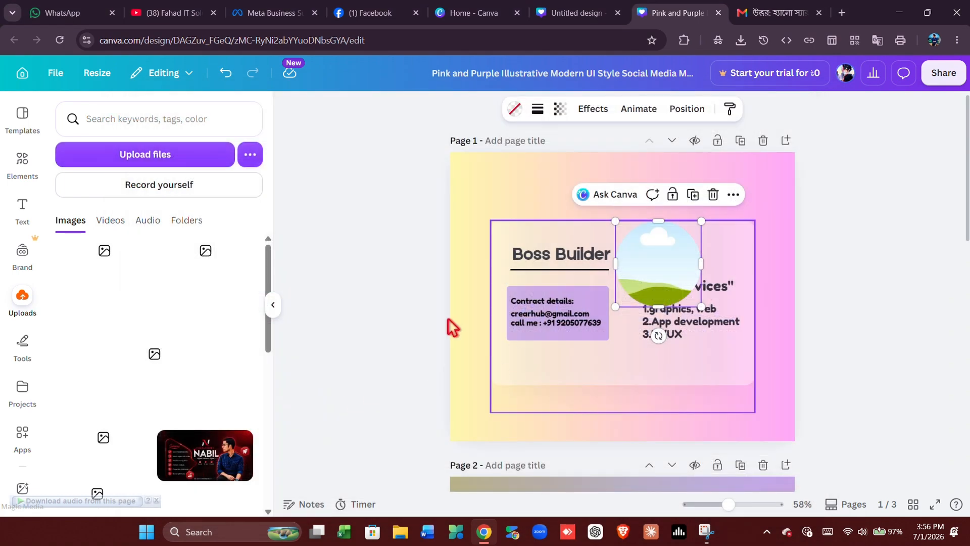
# Step: Set the circular frame with the uploaded logo in the card's upper right corner and widen the card group slightly
pyautogui.moveTo(621, 277); pyautogui.dragTo(718, 254)
pyautogui.click(734, 300)
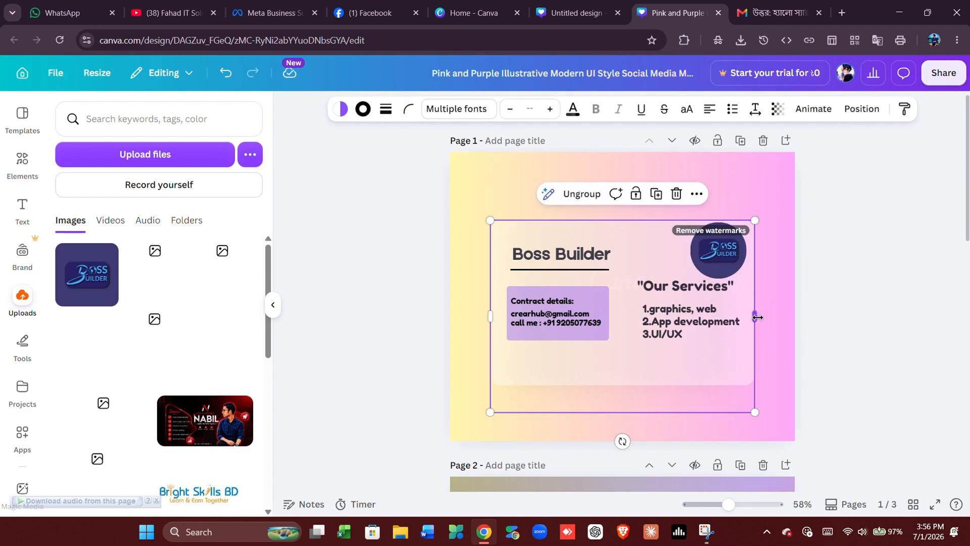
pyautogui.moveTo(755, 316); pyautogui.dragTo(767, 319)
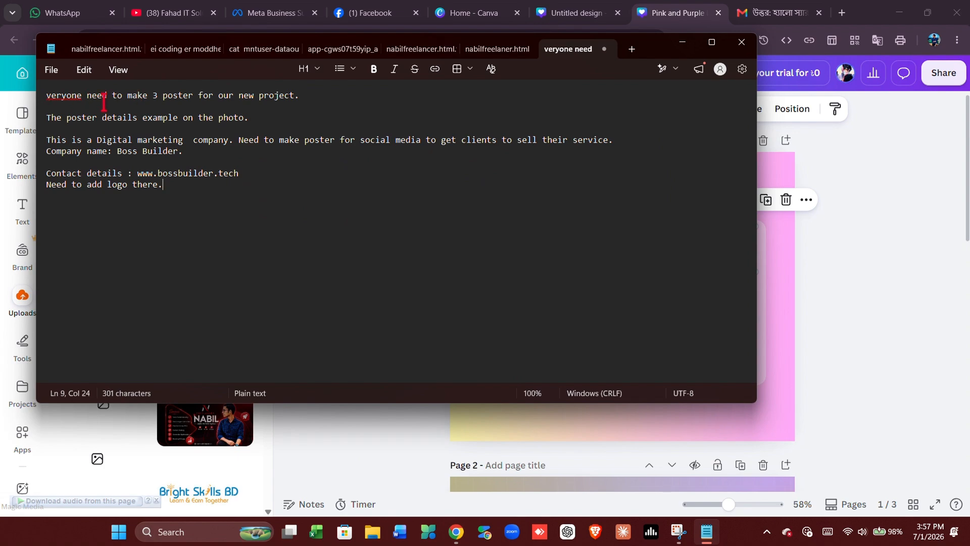
# Step: Switch to the Notepad brief and read the poster request, company description, company name, contact website and logo requirement
pyautogui.scroll(4, 104, 103)
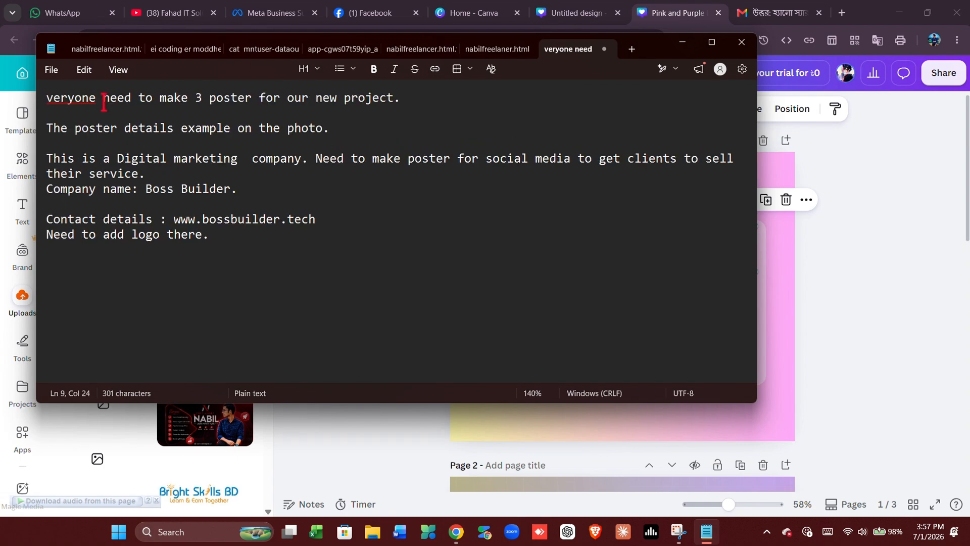
pyautogui.moveTo(72, 97); pyautogui.dragTo(290, 97)
pyautogui.click(300, 143)
pyautogui.moveTo(48, 164); pyautogui.dragTo(333, 158)
pyautogui.hotkey('ctrl', 'c')
pyautogui.moveTo(230, 168); pyautogui.dragTo(441, 175)
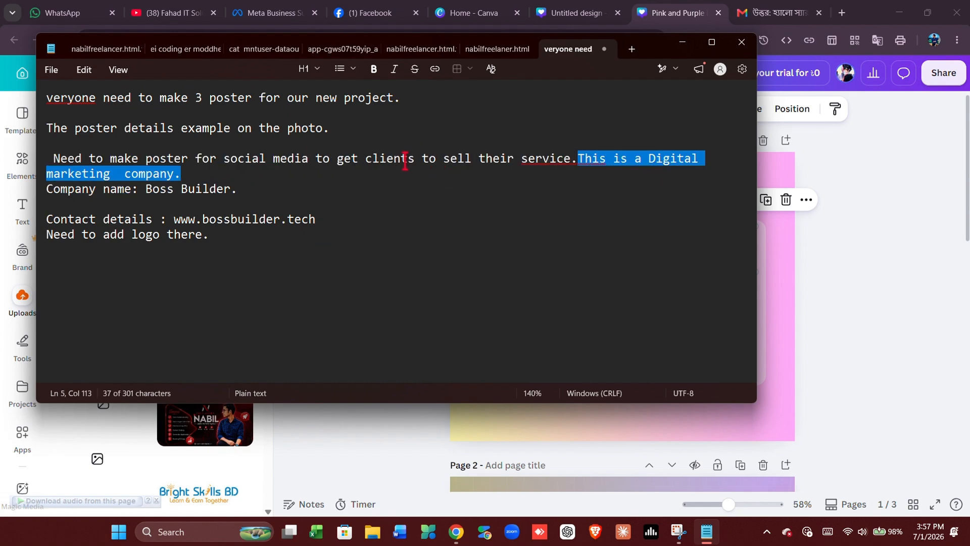
pyautogui.hotkey('ctrl', 'z')
pyautogui.doubleClick(370, 170)
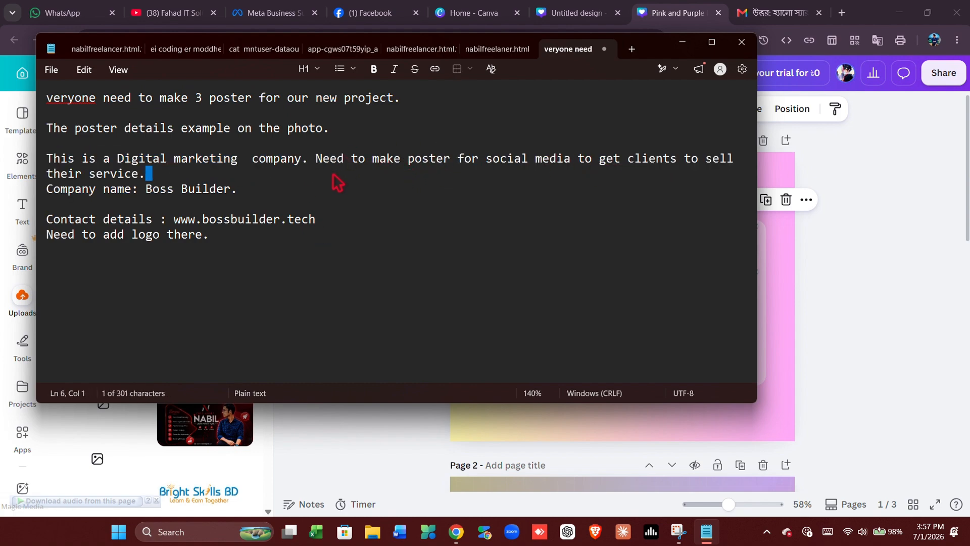
pyautogui.moveTo(318, 158); pyautogui.dragTo(715, 161)
pyautogui.moveTo(53, 174); pyautogui.dragTo(139, 190)
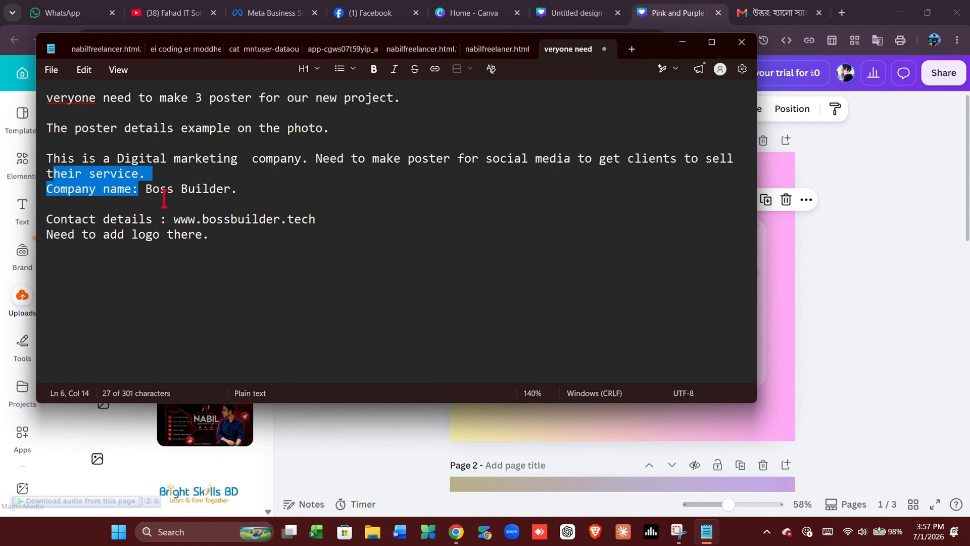
pyautogui.moveTo(246, 192); pyautogui.dragTo(145, 192)
pyautogui.moveTo(321, 236); pyautogui.dragTo(49, 215)
pyautogui.click(295, 281)
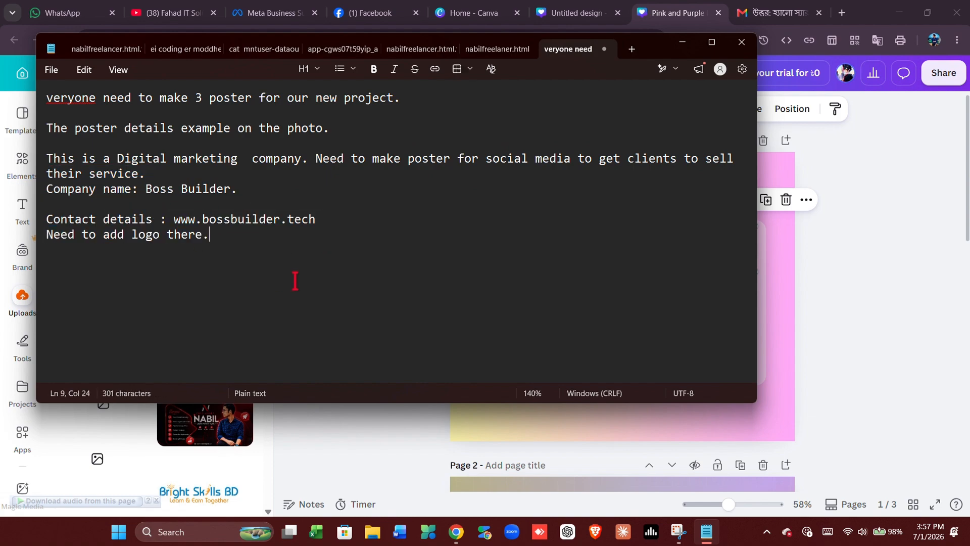
# Step: Copy "This is a Digital marketing company" from the brief and paste it over the card's three-item services list in Canva
pyautogui.moveTo(50, 150); pyautogui.dragTo(295, 163)
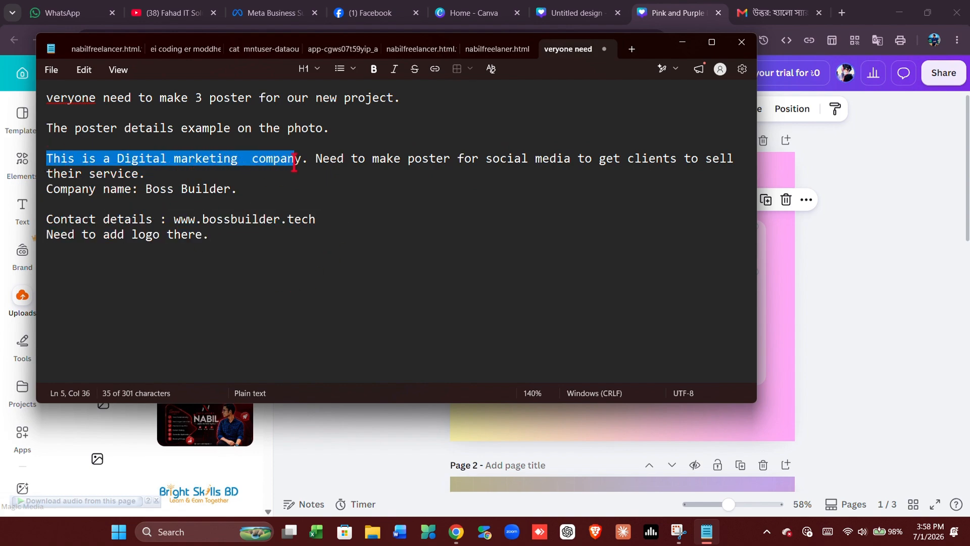
pyautogui.click(680, 41)
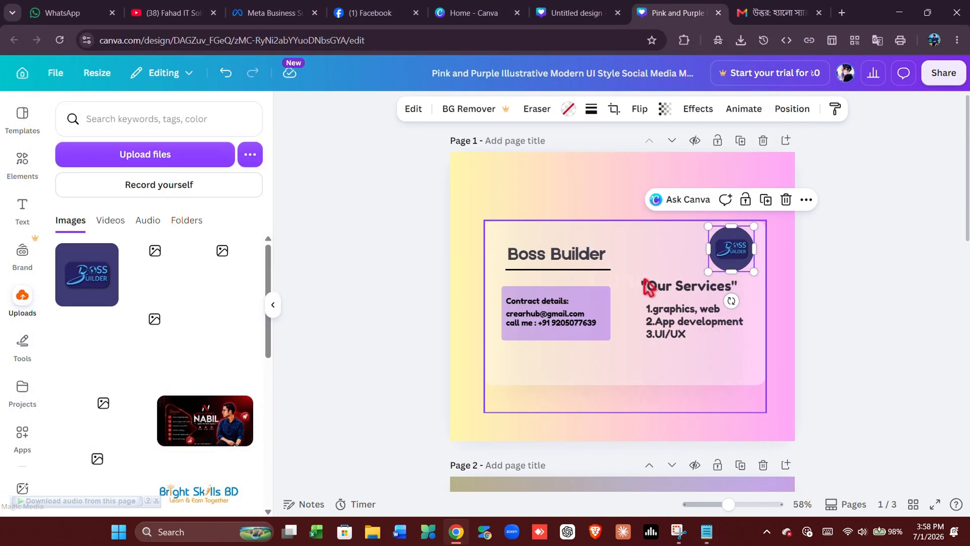
pyautogui.click(645, 287)
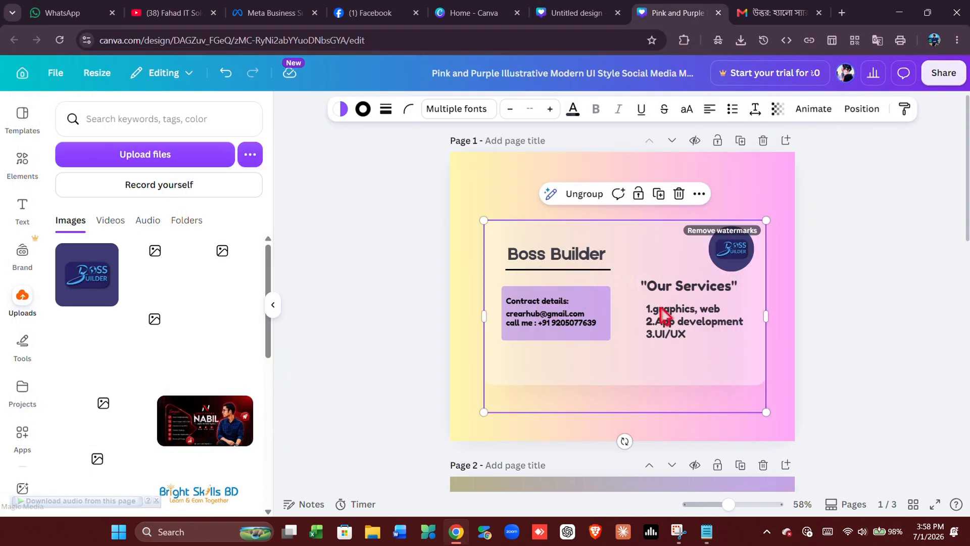
pyautogui.click(665, 289)
pyautogui.click(637, 310)
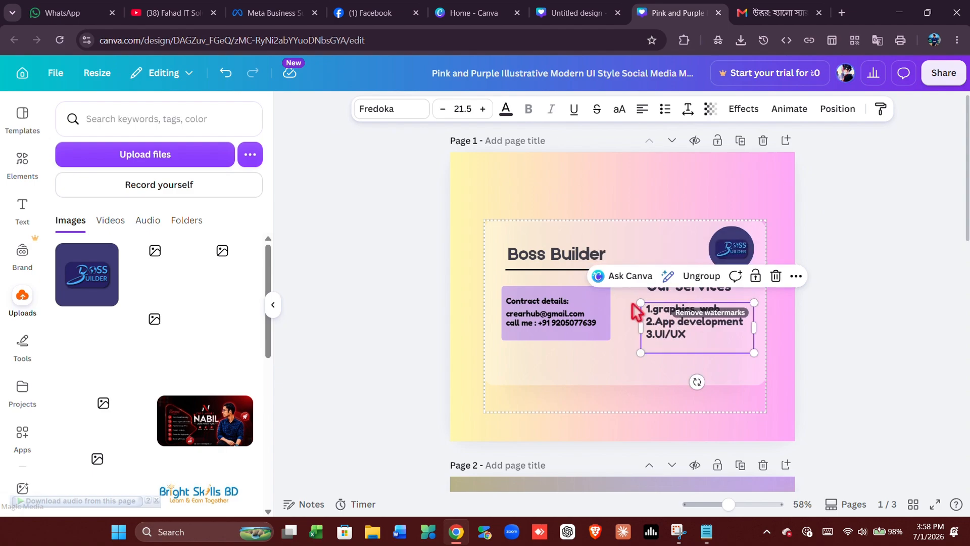
pyautogui.moveTo(660, 331); pyautogui.dragTo(664, 332)
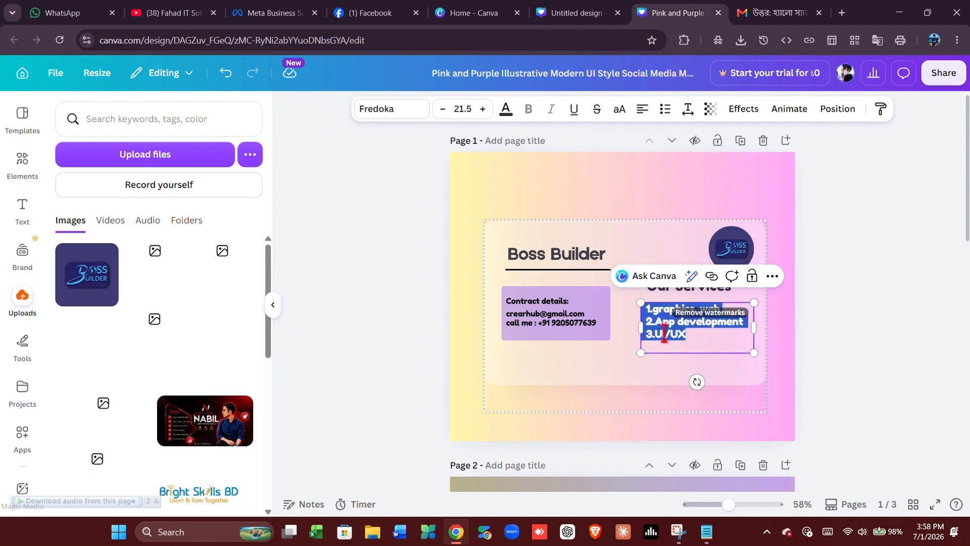
pyautogui.hotkey('ctrl', 'v')
# Step: Put the pasted company line in place of the "Our Services" heading and a duplicate of it directly below
pyautogui.click(656, 293)
pyautogui.click(656, 292)
pyautogui.moveTo(700, 292); pyautogui.dragTo(671, 335)
pyautogui.click(683, 291)
pyautogui.click(683, 322)
pyautogui.hotkey('ctrl', 'd')
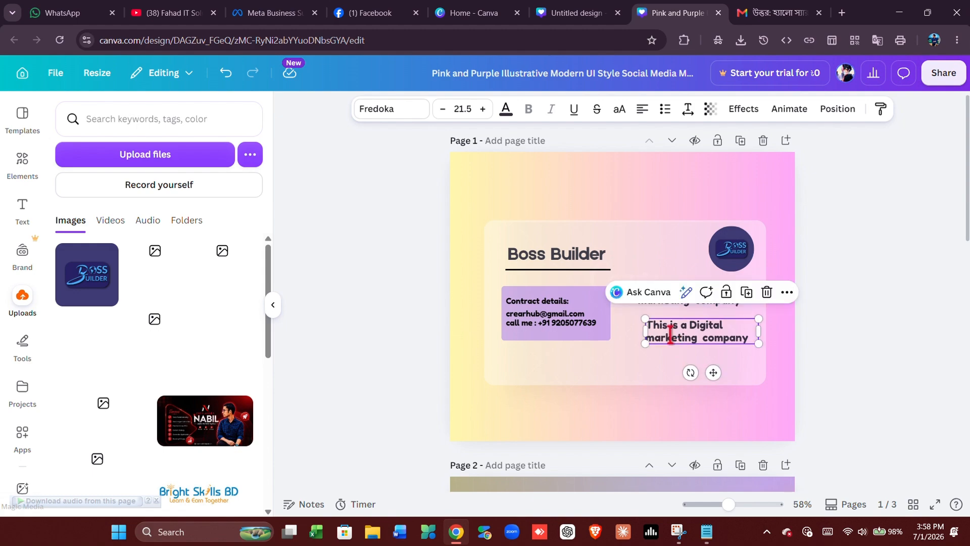
# Step: Replace the lower duplicate of the company line with the numbered services "1.Social Media Managment" and "2.Content Creation"
pyautogui.doubleClick(670, 335)
pyautogui.press('BackSpace')
pyautogui.write('1.So')
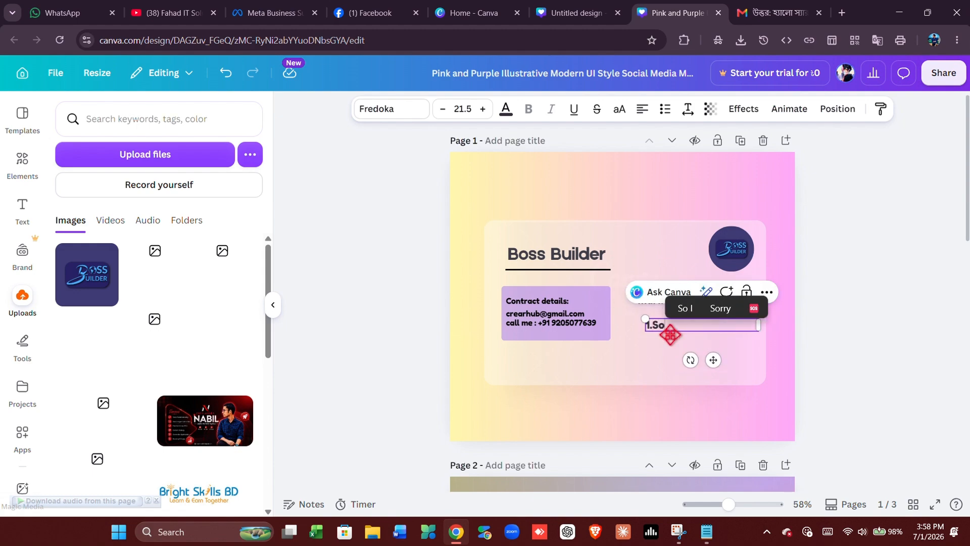
pyautogui.write('cial Media')
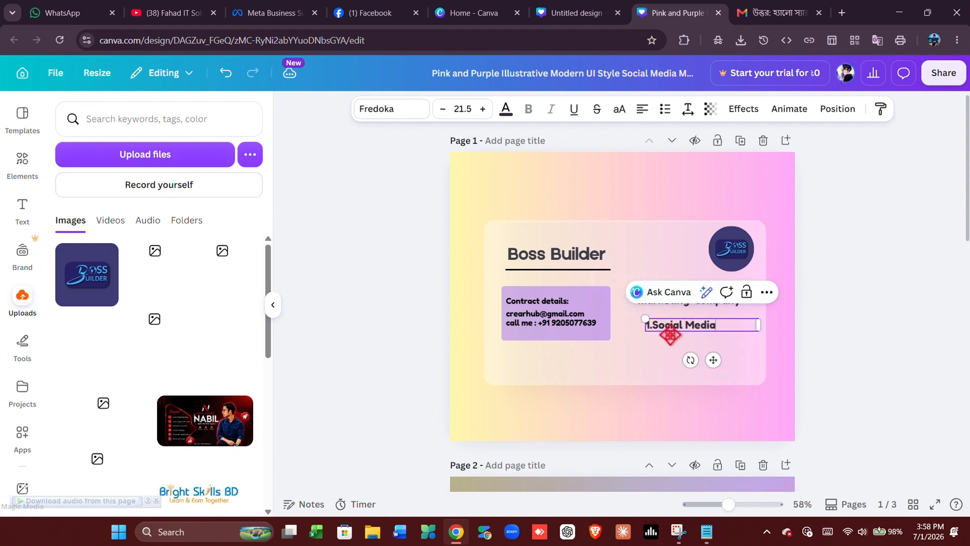
pyautogui.write(' Managment ')
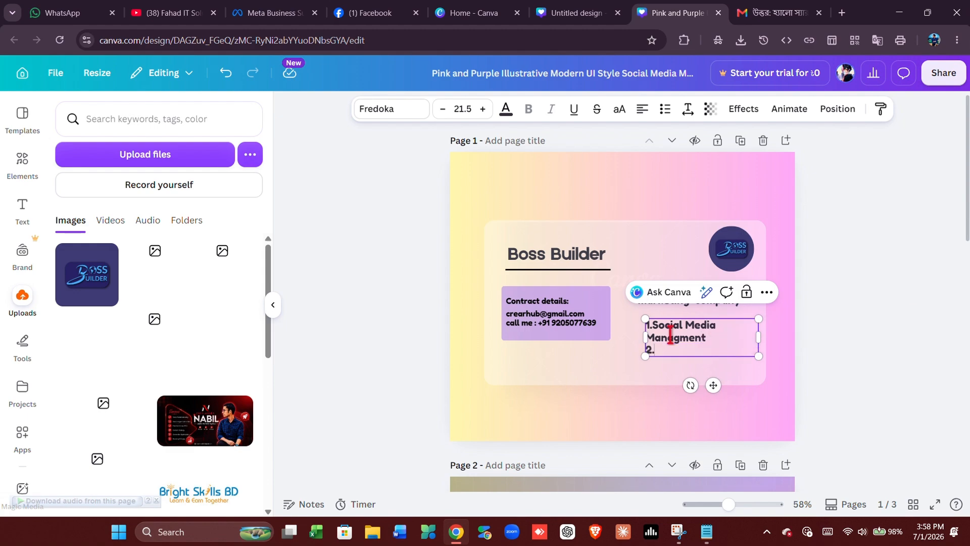
pyautogui.write('2.Content Creation')
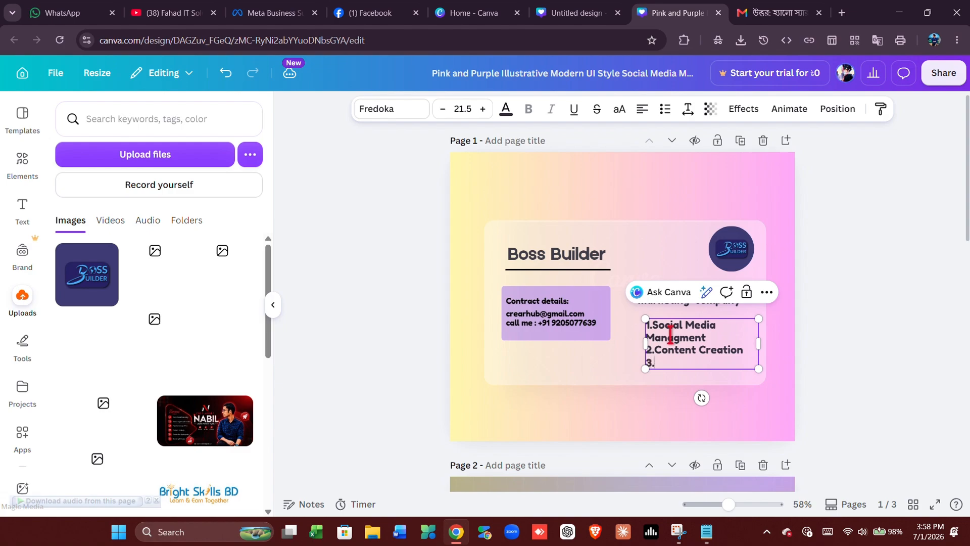
# Step: Consult the Boss Builder sample poster in WhatsApp and add "3.Digital Advertising" to the services list in Canva
pyautogui.click(66, 12)
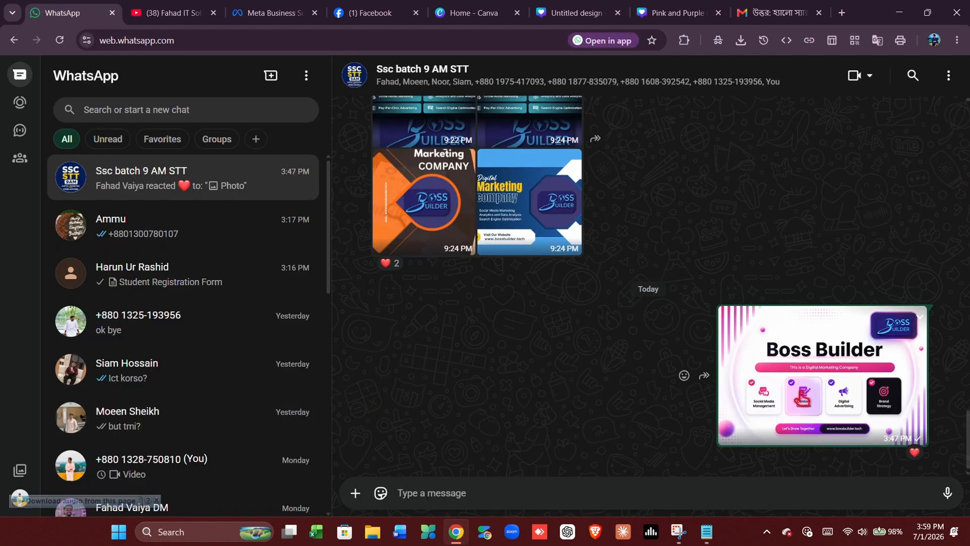
pyautogui.click(863, 426)
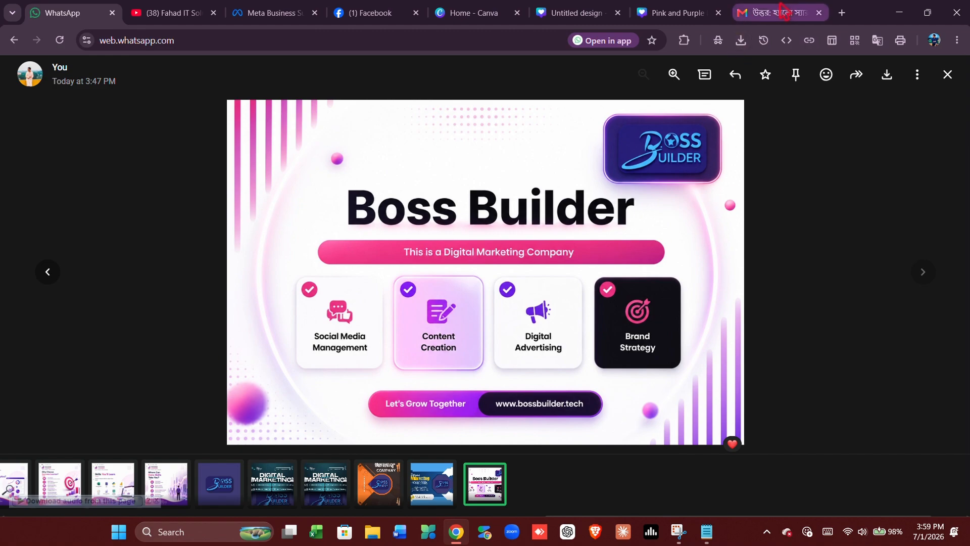
pyautogui.click(672, 13)
pyautogui.write('D')
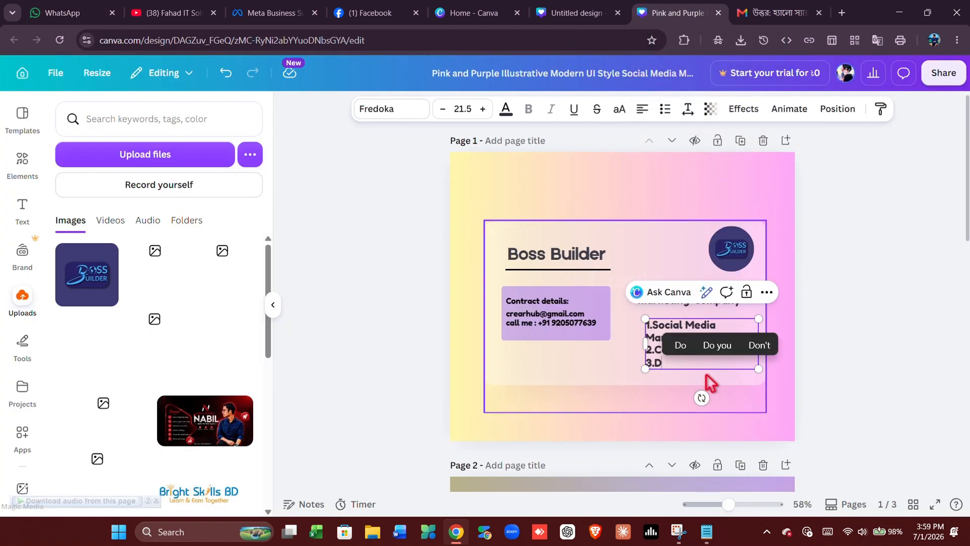
pyautogui.write('igital Adver')
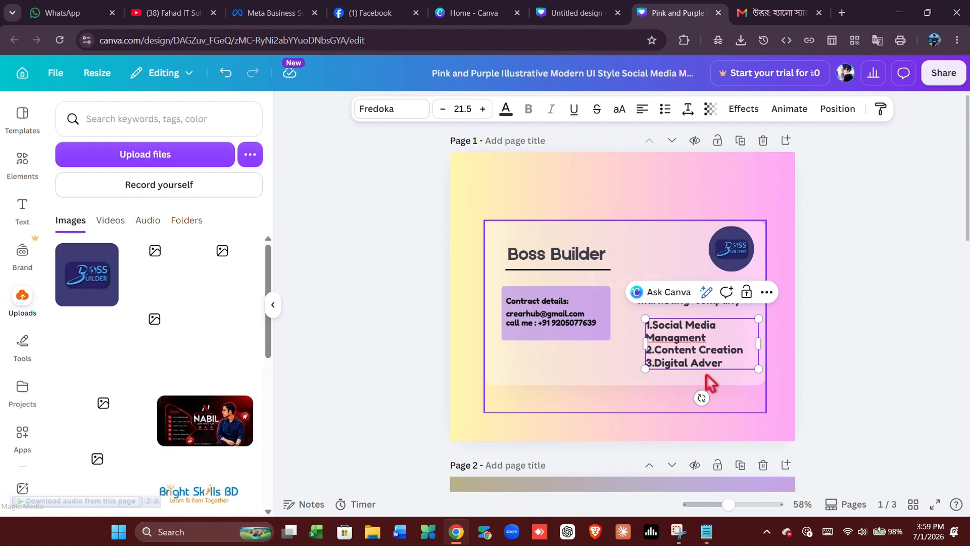
pyautogui.write('ttising')
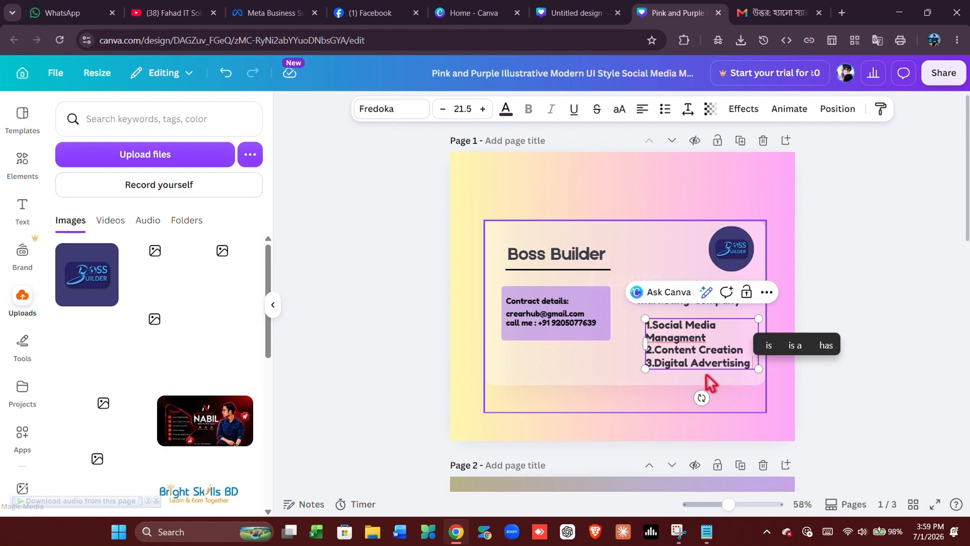
# Step: Add "4.Brand Strategy" as the last line of the services list, checking the service name on the WhatsApp sample poster
pyautogui.press('Return')
pyautogui.write('4.')
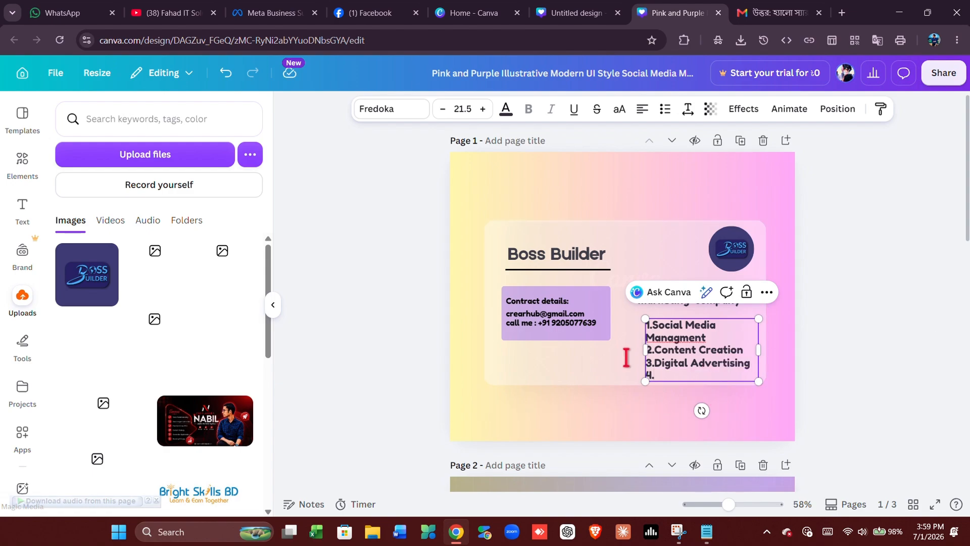
pyautogui.click(66, 12)
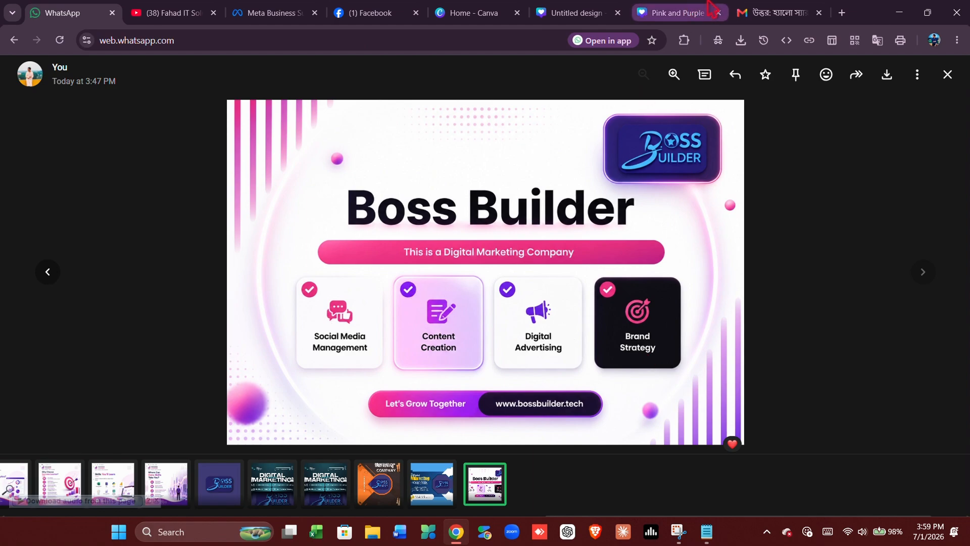
pyautogui.click(657, 12)
pyautogui.write('Brand ')
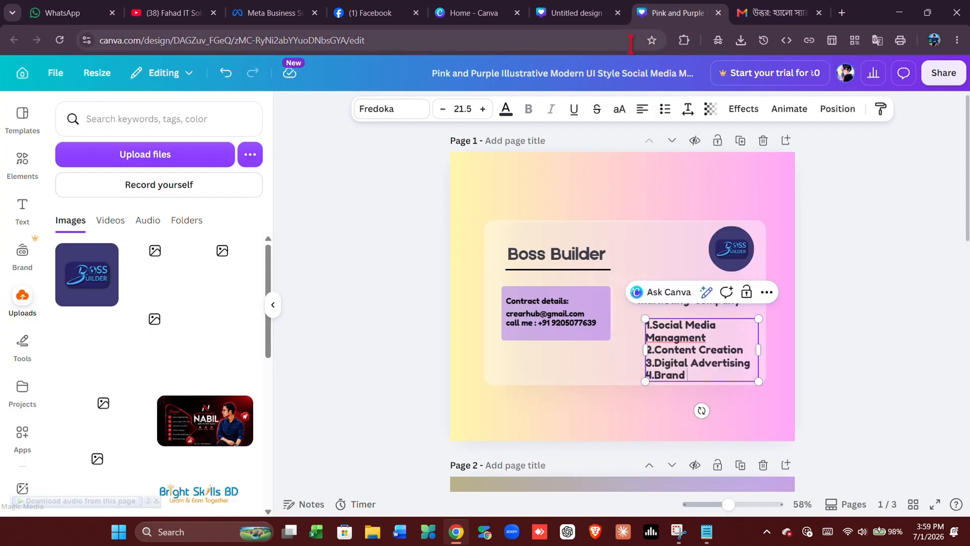
pyautogui.write('Strategy')
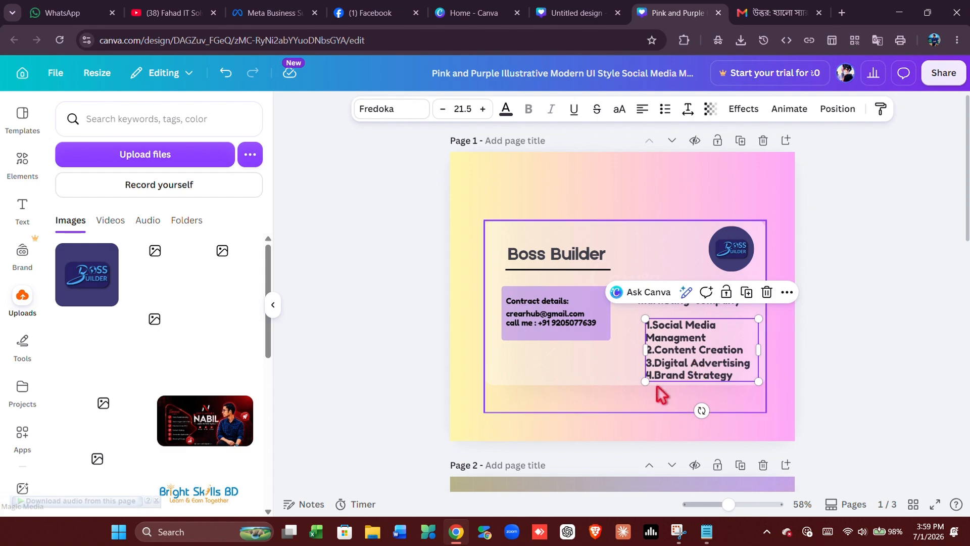
# Step: Shrink the services list to font size 19.4, place it just below the company line, and move the purple contact box down slightly
pyautogui.moveTo(646, 382); pyautogui.dragTo(657, 374)
pyautogui.moveTo(727, 344); pyautogui.dragTo(689, 339)
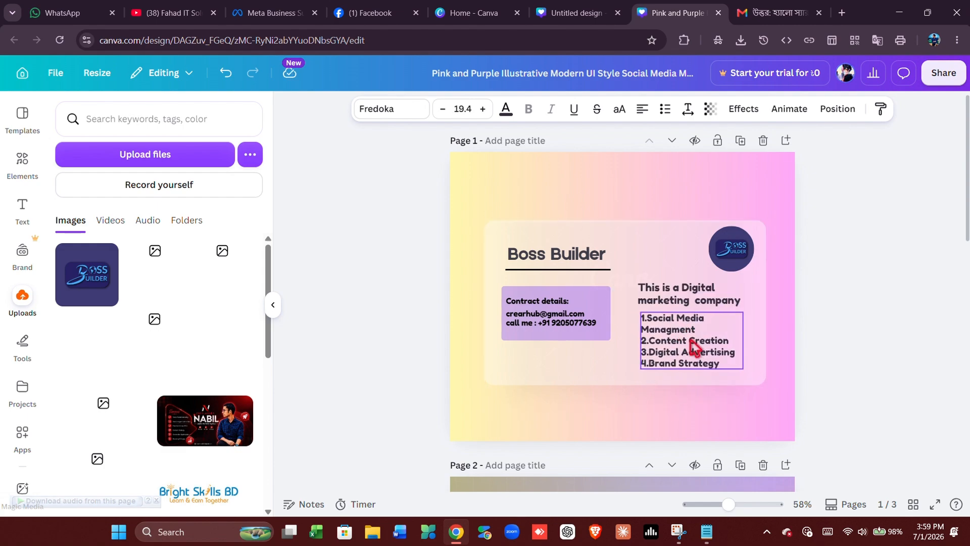
pyautogui.click(614, 362)
pyautogui.click(565, 314)
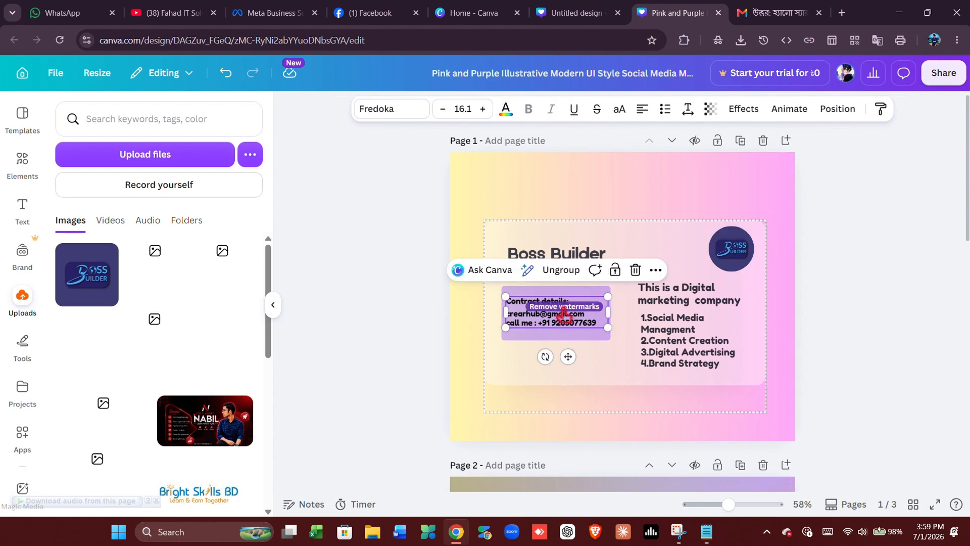
pyautogui.moveTo(566, 357); pyautogui.dragTo(574, 334)
pyautogui.click(569, 316)
# Step: Place a copy of the company line directly under the underlined "Boss Builder" heading, keeping the other one above the services list
pyautogui.click(648, 299)
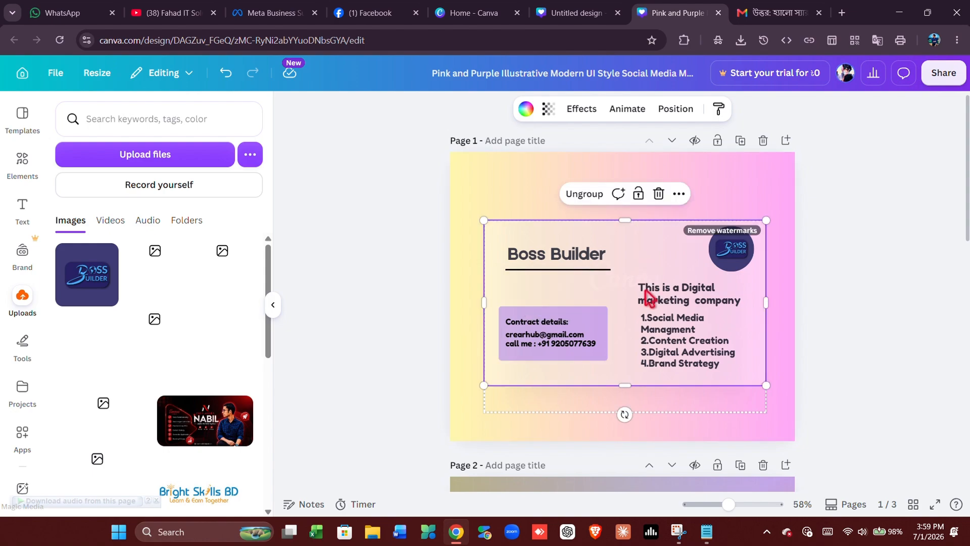
pyautogui.click(649, 298)
pyautogui.click(550, 299)
pyautogui.click(643, 293)
pyautogui.moveTo(643, 292); pyautogui.dragTo(697, 318)
pyautogui.click(696, 340)
pyautogui.doubleClick(572, 289)
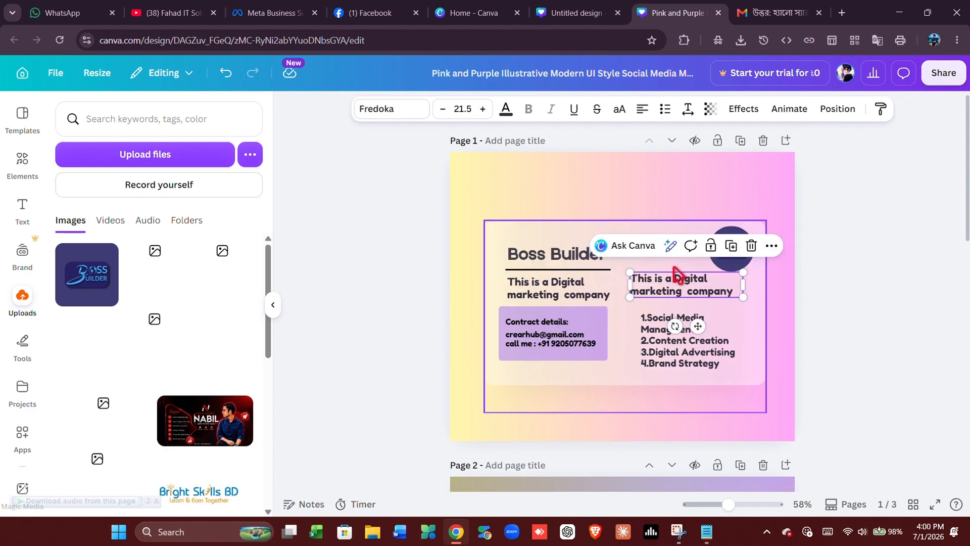
# Step: Replace the company line above the services list with “Our Services”, narrow its text box and place it just over the list
pyautogui.doubleClick(666, 284)
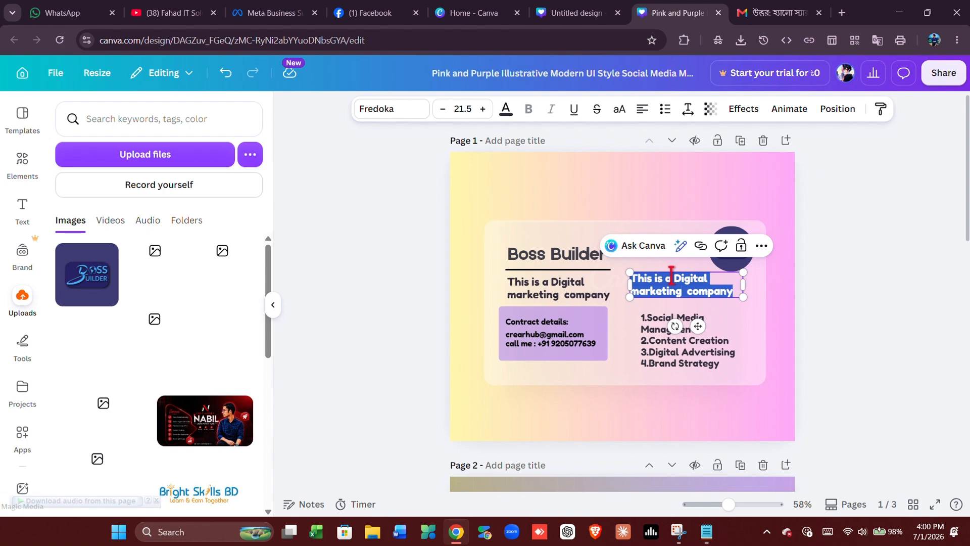
pyautogui.press('BackSpace')
pyautogui.write("'")
pyautogui.press('BackSpace')
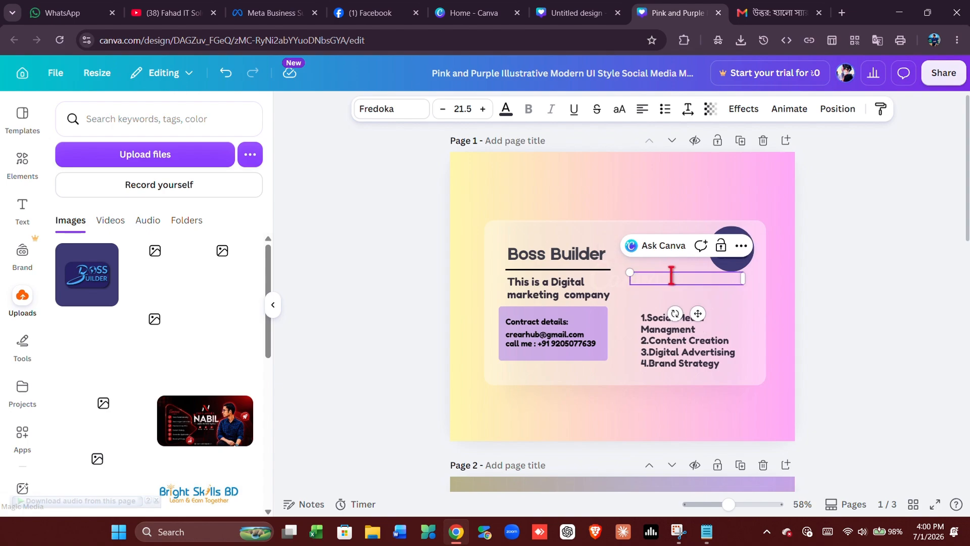
pyautogui.write('"Our')
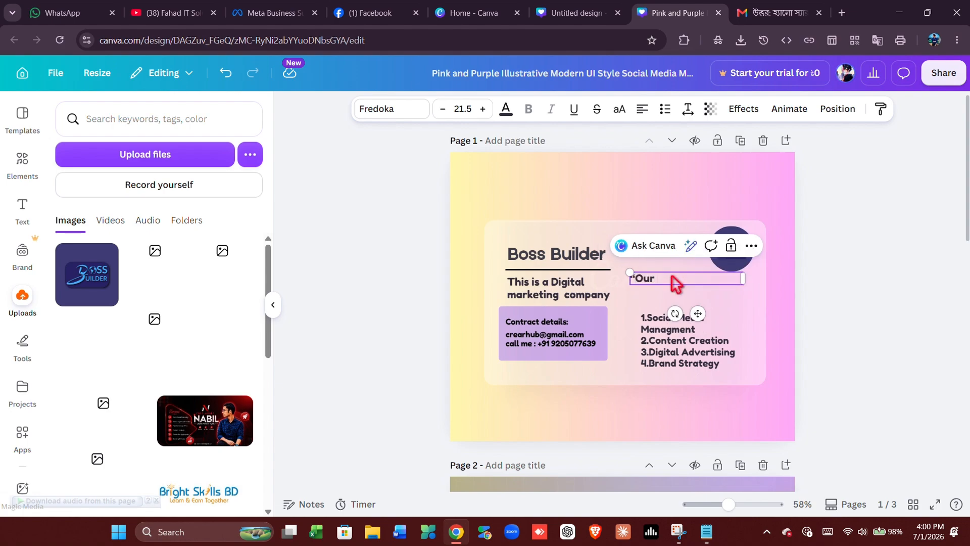
pyautogui.write(' Services"')
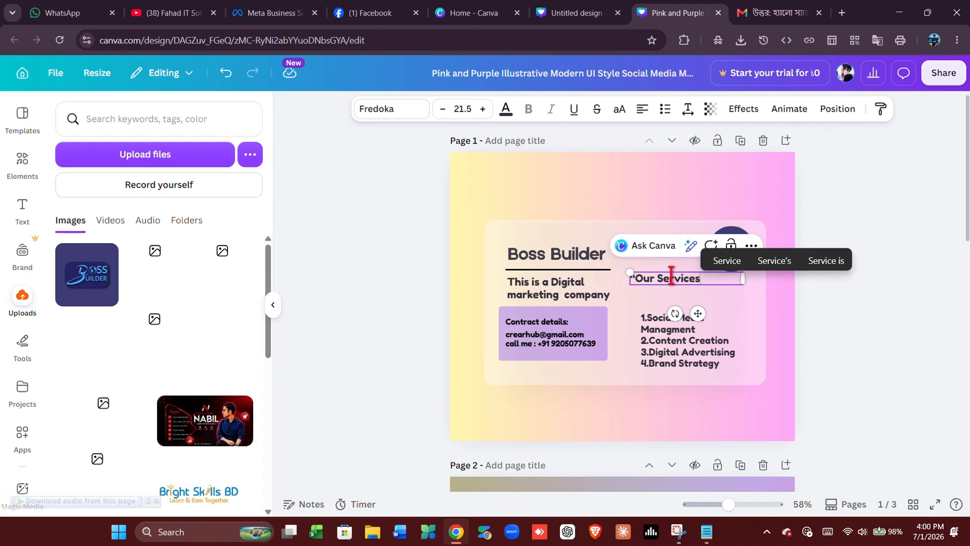
pyautogui.moveTo(743, 278); pyautogui.dragTo(714, 281)
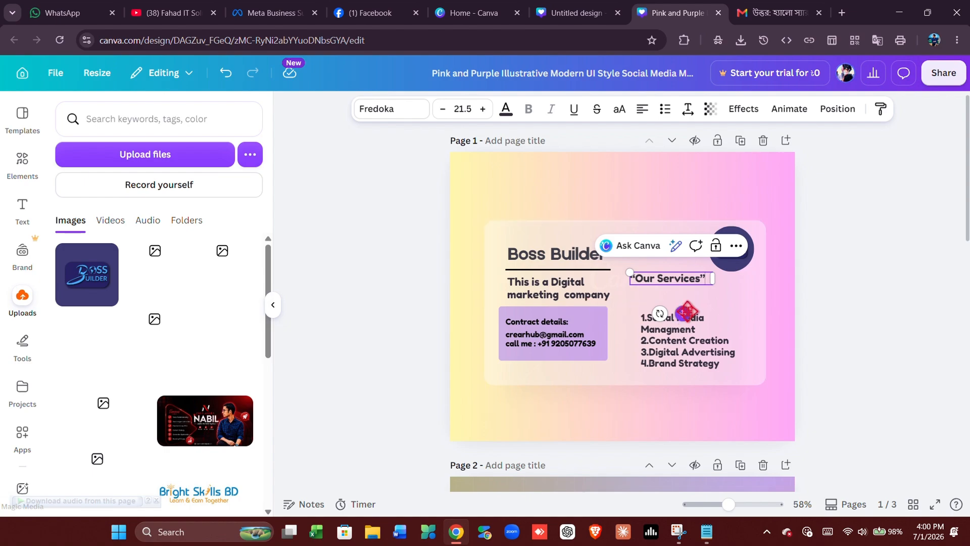
pyautogui.moveTo(682, 313); pyautogui.dragTo(698, 335)
pyautogui.click(606, 239)
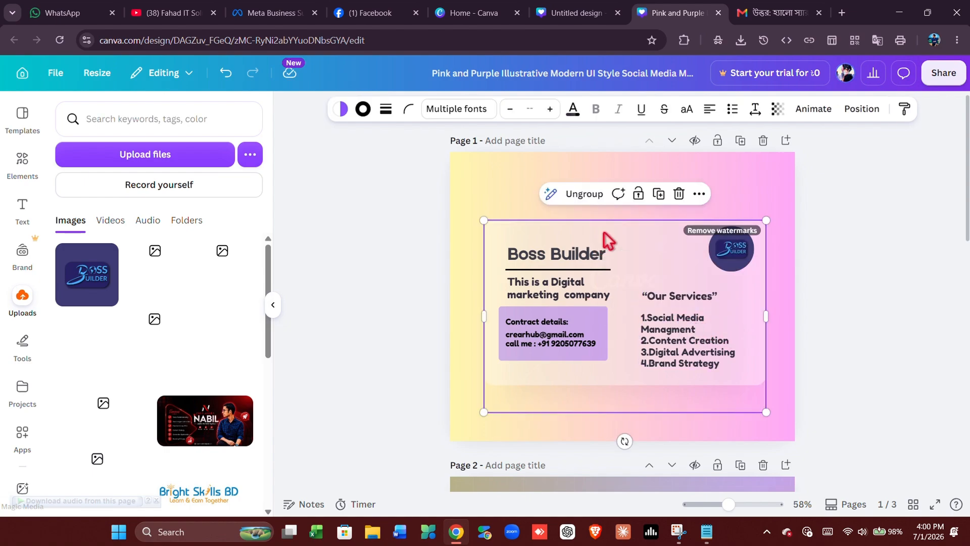
pyautogui.click(553, 341)
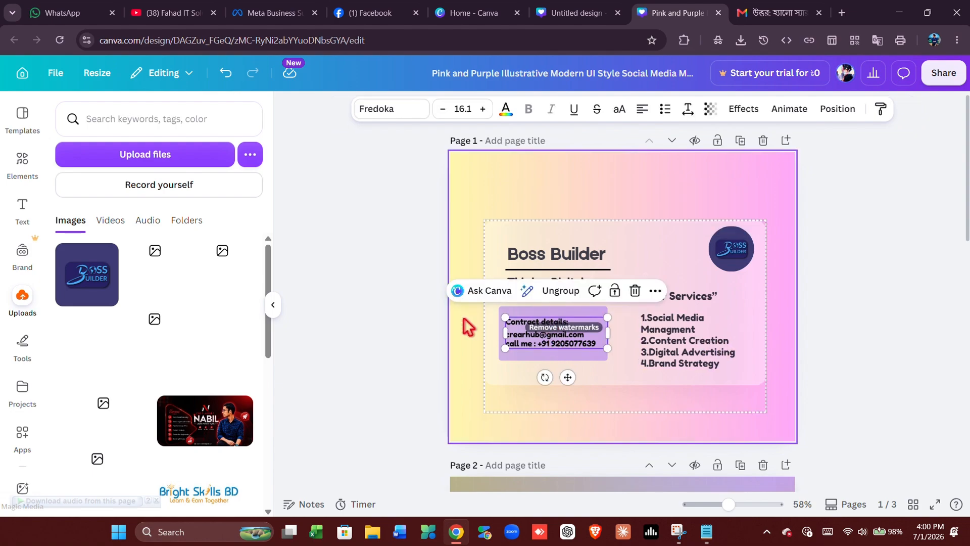
pyautogui.click(65, 22)
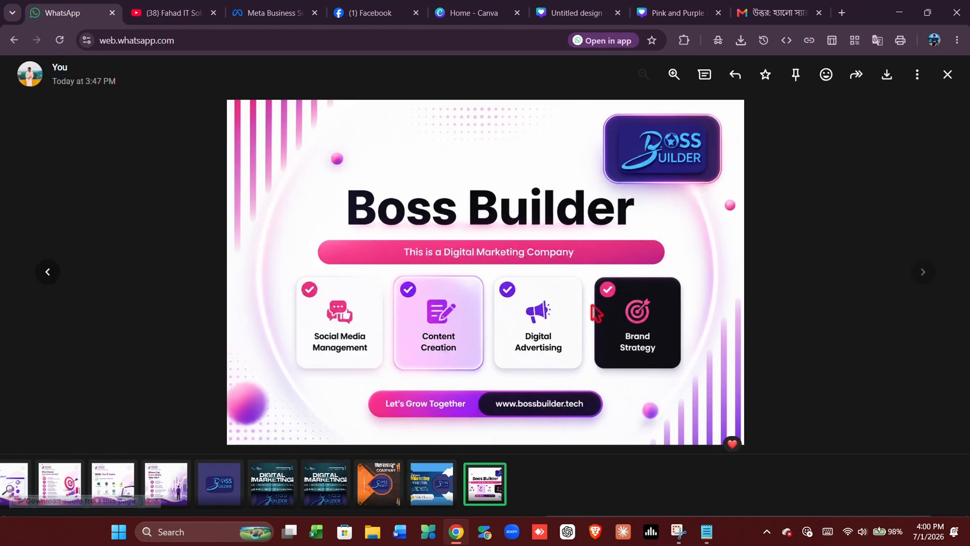
pyautogui.click(673, 12)
pyautogui.click(706, 532)
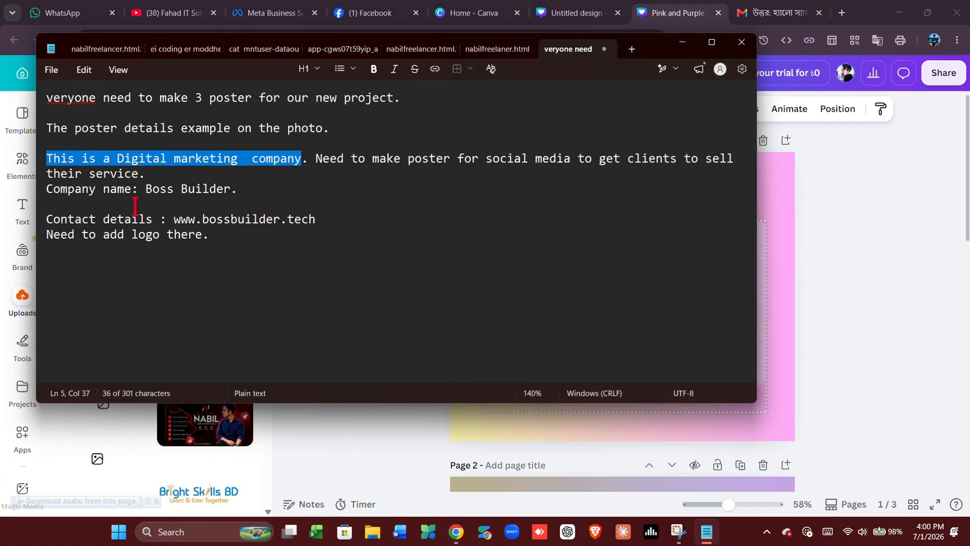
pyautogui.moveTo(168, 219); pyautogui.dragTo(384, 225)
pyautogui.hotkey('ctrl', 'c')
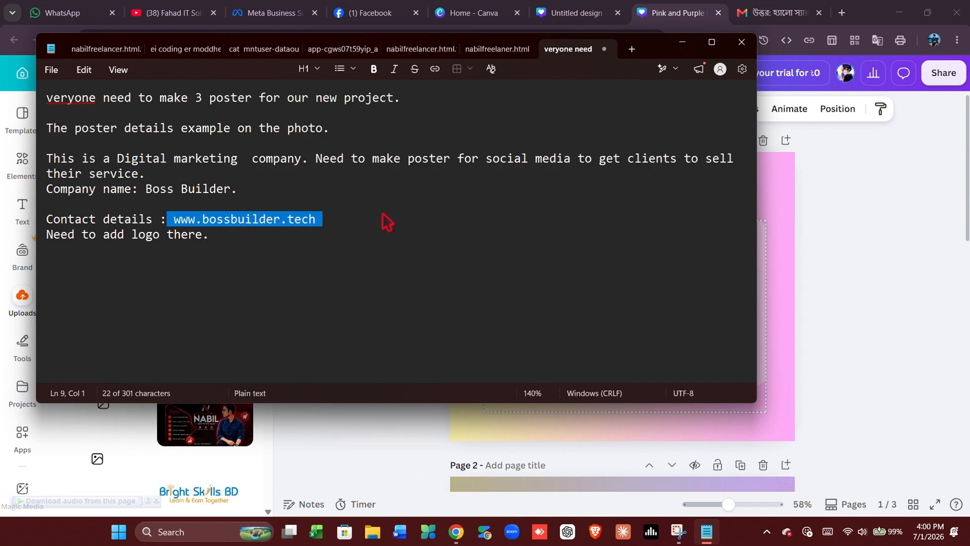
pyautogui.click(554, 374)
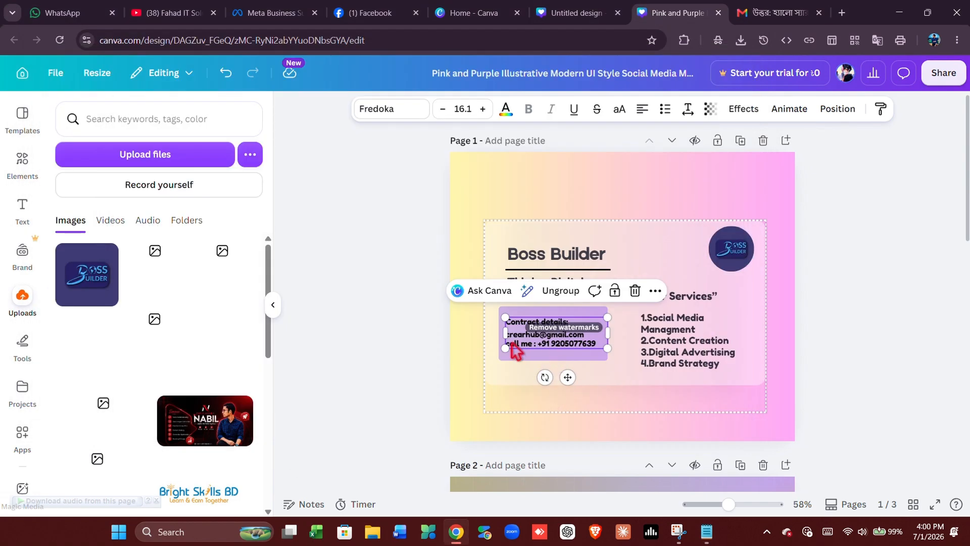
pyautogui.click(521, 342)
pyautogui.click(546, 342)
pyautogui.scroll(5, 569, 342)
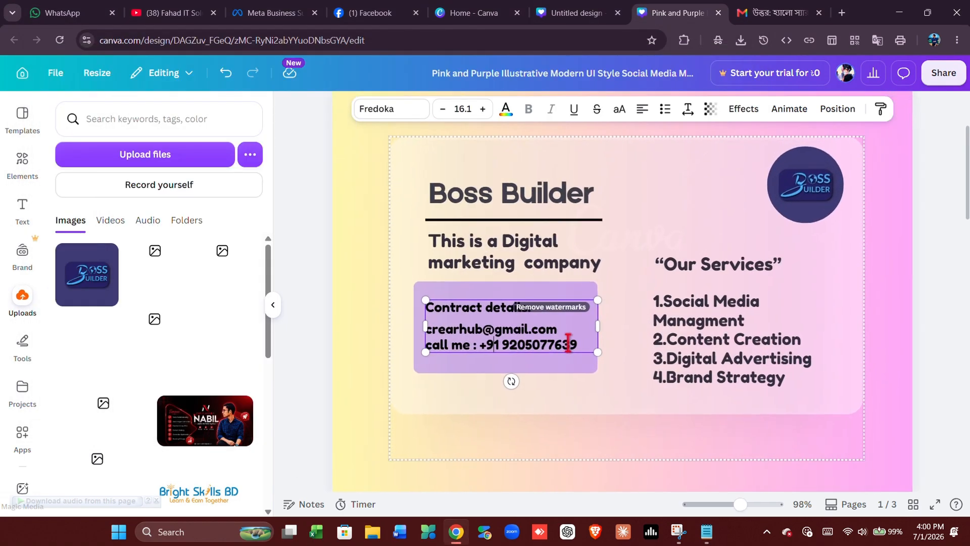
pyautogui.scroll(5, 569, 343)
pyautogui.moveTo(554, 320); pyautogui.dragTo(323, 319)
pyautogui.hotkey('ctrl', 'v')
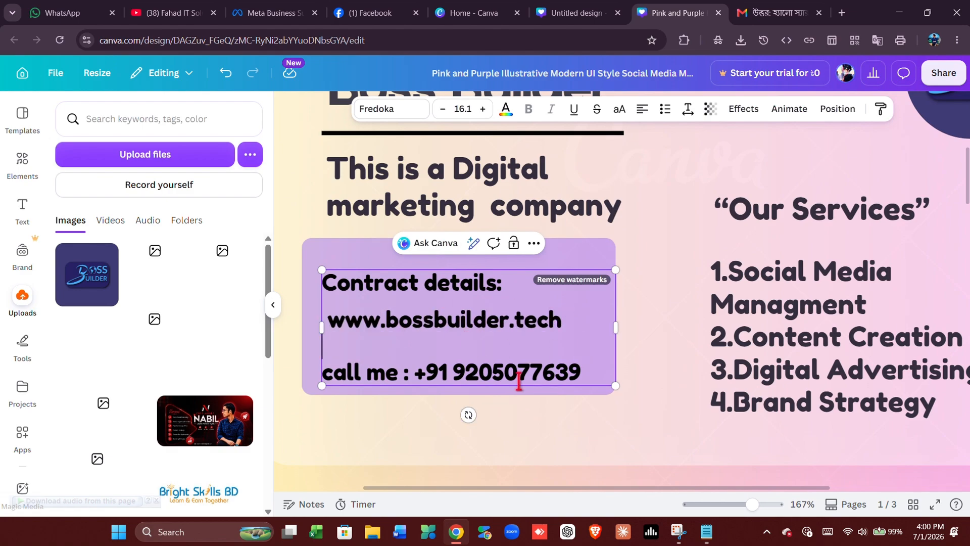
# Step: Recheck the contact details in the brief and on the WhatsApp sample poster, and delete the phone line from the contact box
pyautogui.click(701, 539)
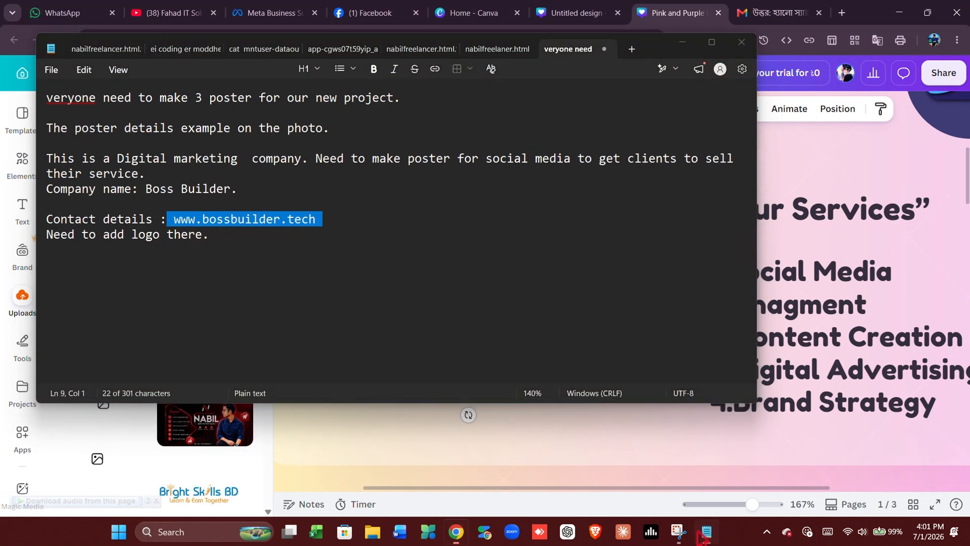
pyautogui.click(703, 536)
pyautogui.click(87, 19)
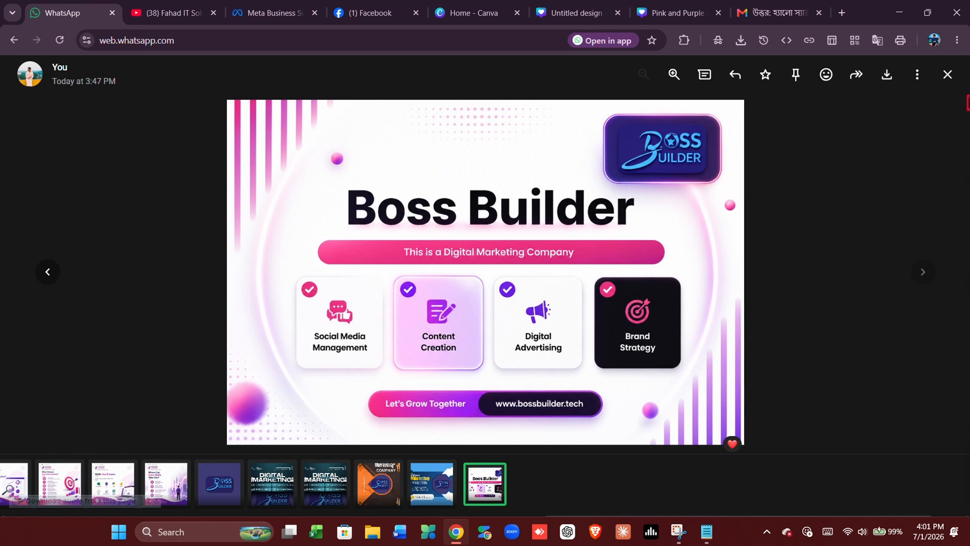
pyautogui.click(672, 13)
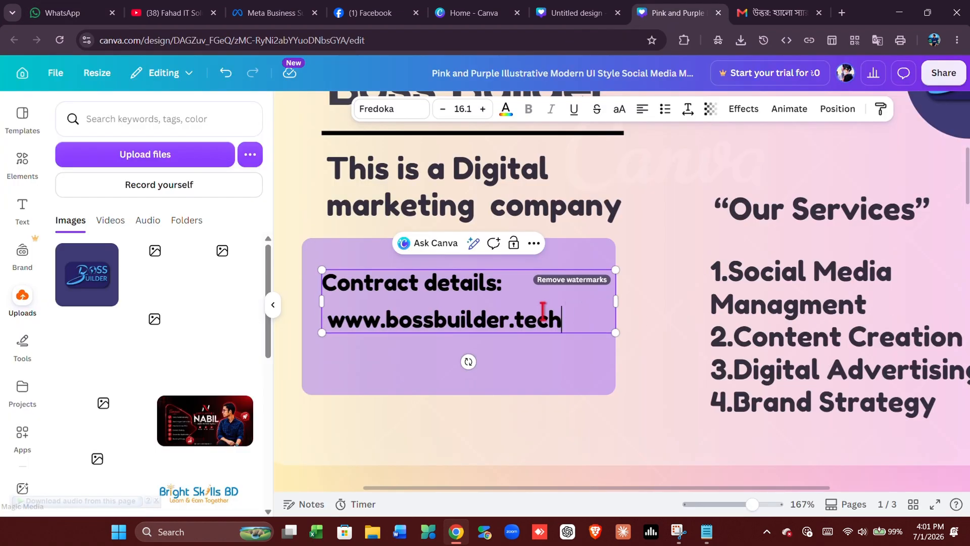
# Step: Remove the space before the website address and enlarge the contact text to font size 19.3 within the purple box
pyautogui.moveTo(612, 332); pyautogui.dragTo(562, 313)
pyautogui.click(440, 316)
pyautogui.press('BackSpace')
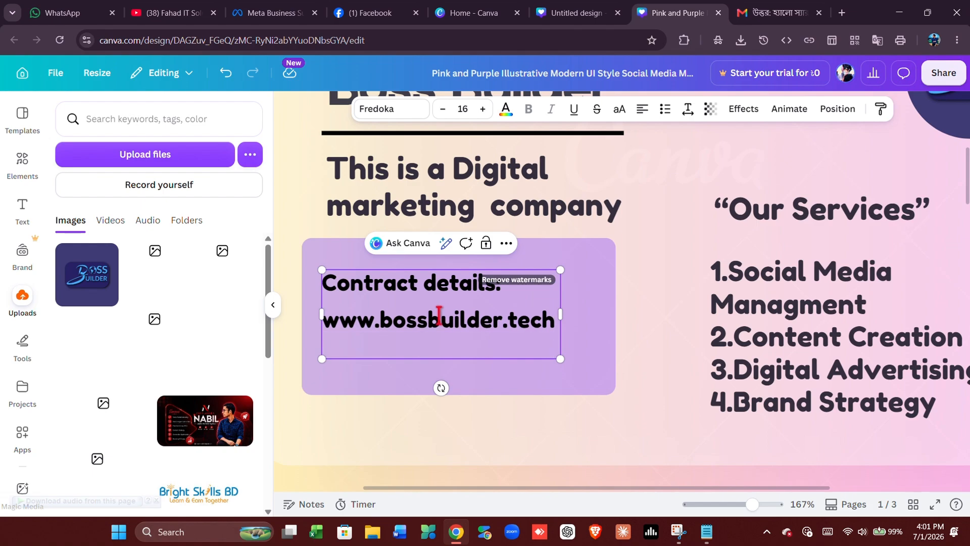
pyautogui.moveTo(559, 357); pyautogui.dragTo(609, 376)
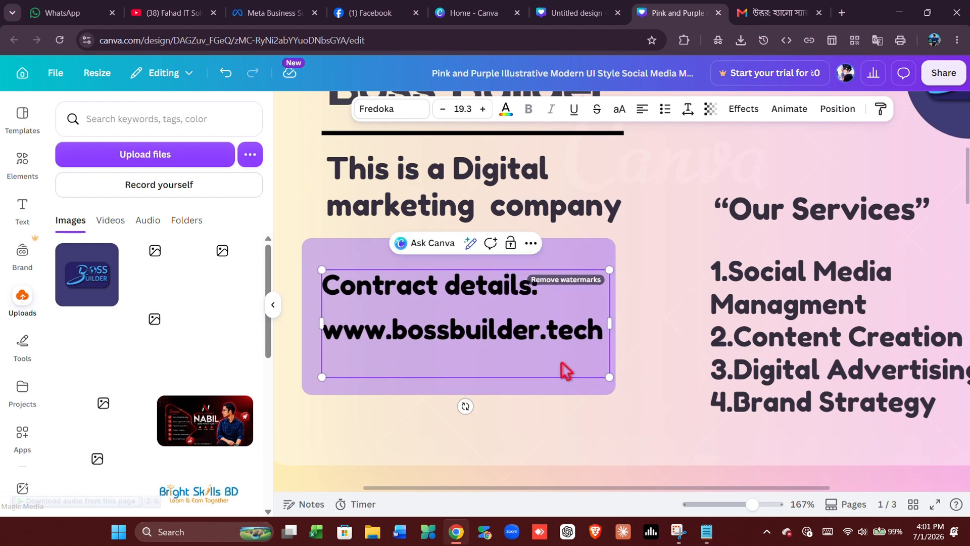
# Step: Nudge the contact text slightly left and shorten the purple box from above and below to fit its two lines
pyautogui.click(541, 418)
pyautogui.click(502, 342)
pyautogui.moveTo(503, 343); pyautogui.dragTo(490, 362)
pyautogui.click(585, 395)
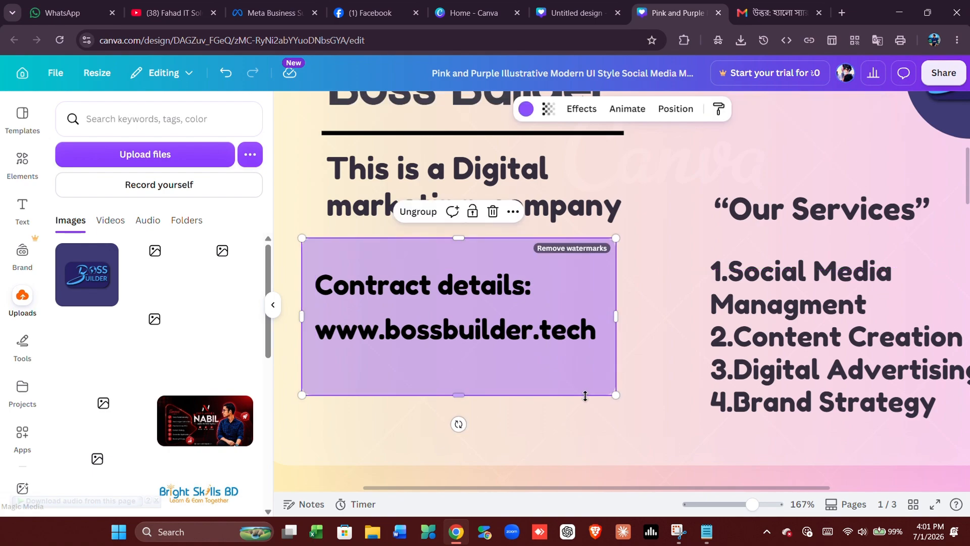
pyautogui.moveTo(457, 394); pyautogui.dragTo(483, 372)
pyautogui.moveTo(463, 241); pyautogui.dragTo(445, 245)
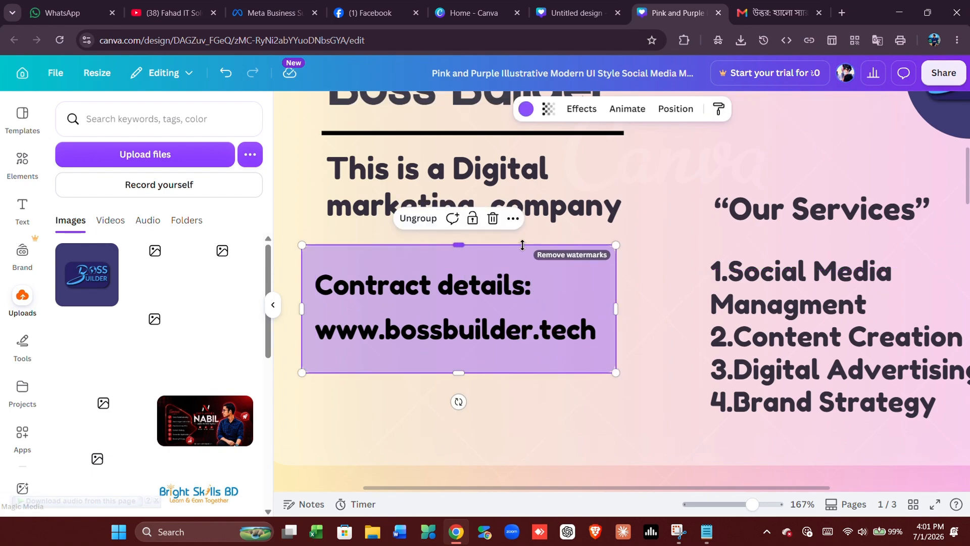
# Step: Correct the heading in the purple contact box to "Contact details:"
pyautogui.scroll(-5, 665, 341)
pyautogui.click(671, 341)
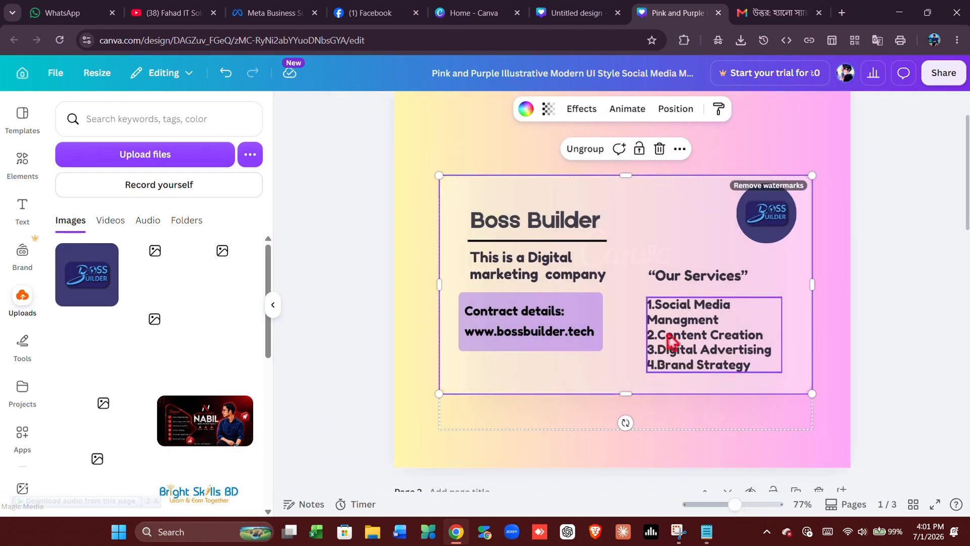
pyautogui.click(526, 331)
pyautogui.scroll(5, 526, 332)
pyautogui.click(418, 297)
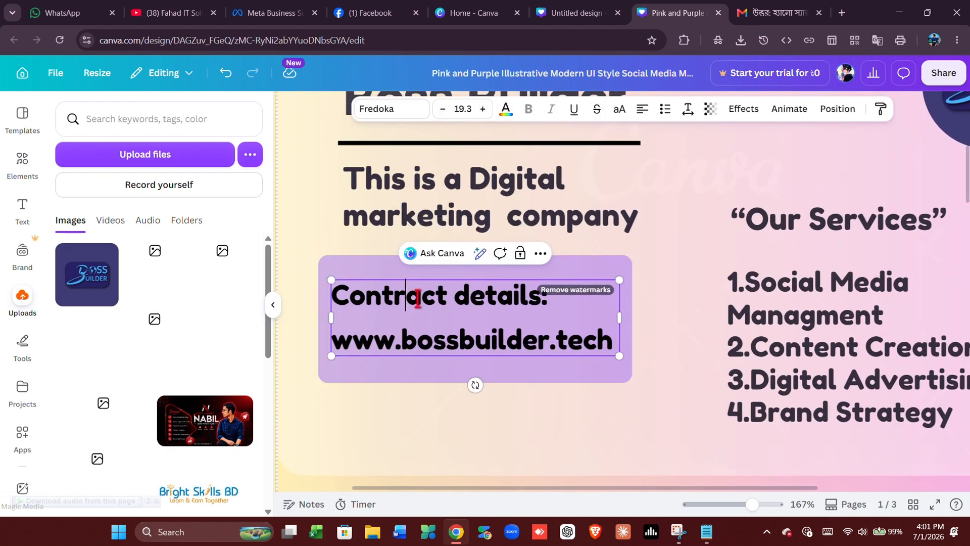
pyautogui.press('BackSpace')
pyautogui.click(574, 442)
pyautogui.scroll(-3, 689, 369)
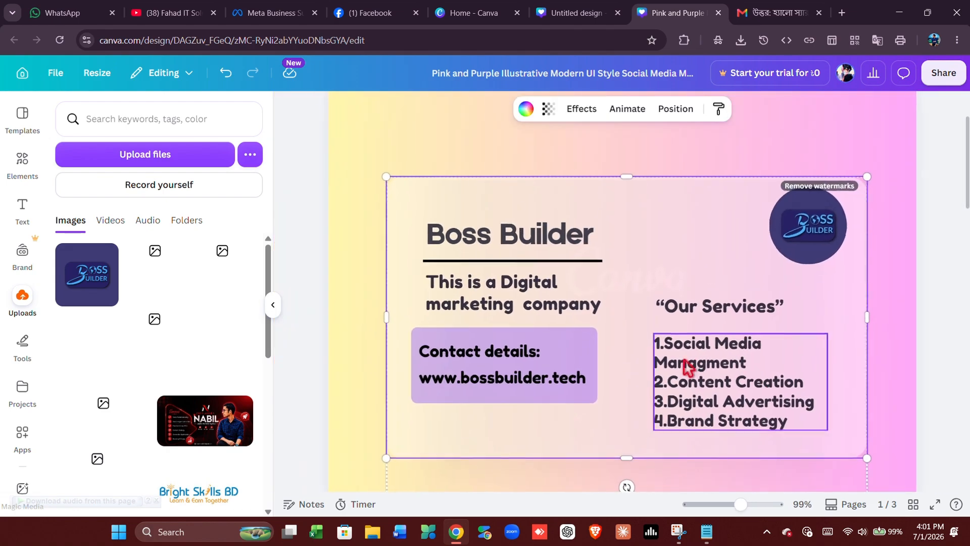
pyautogui.scroll(-1, 729, 350)
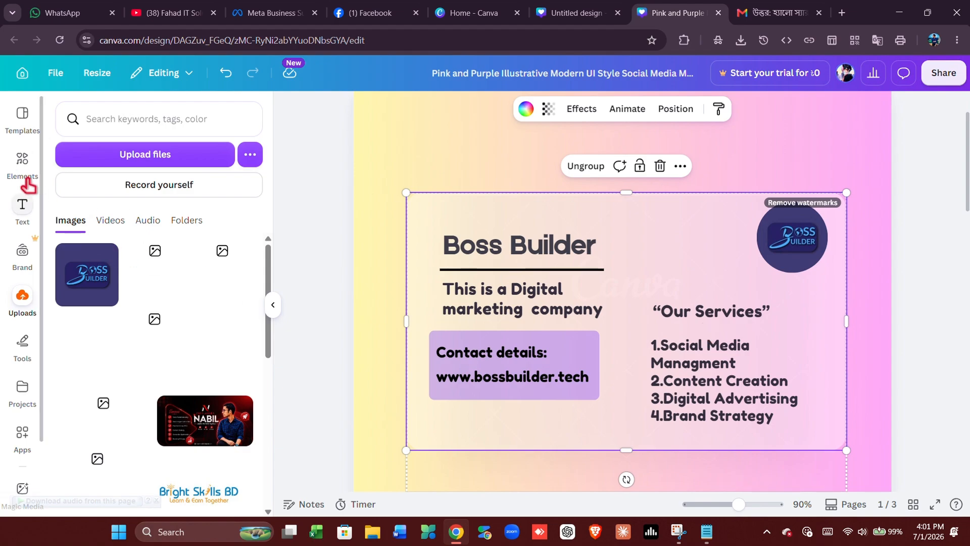
# Step: Add the tilted smartphone illustration from the recently used graphics over the services side of the page 1 poster
pyautogui.click(22, 163)
pyautogui.click(60, 110)
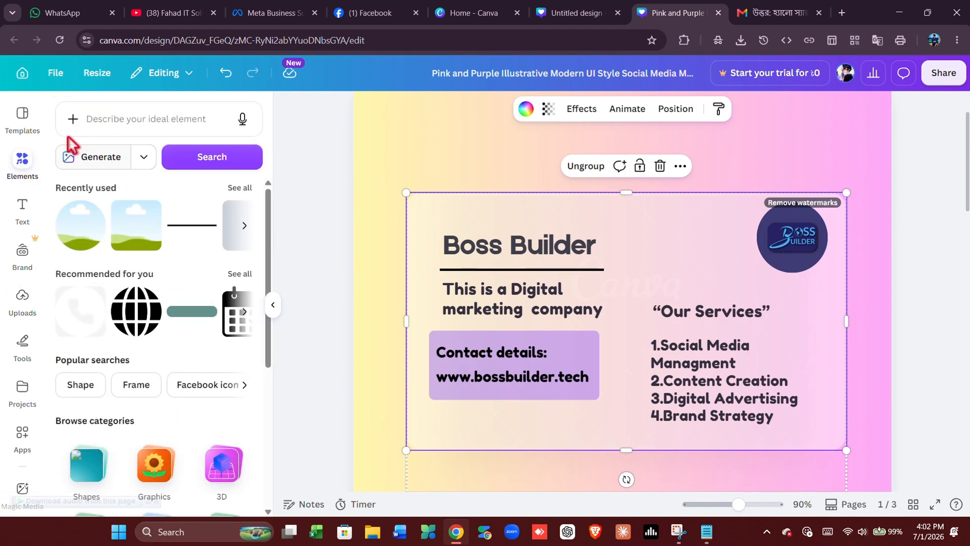
pyautogui.click(42, 166)
pyautogui.scroll(-3, 218, 419)
pyautogui.scroll(-2, 216, 414)
pyautogui.scroll(1, 195, 338)
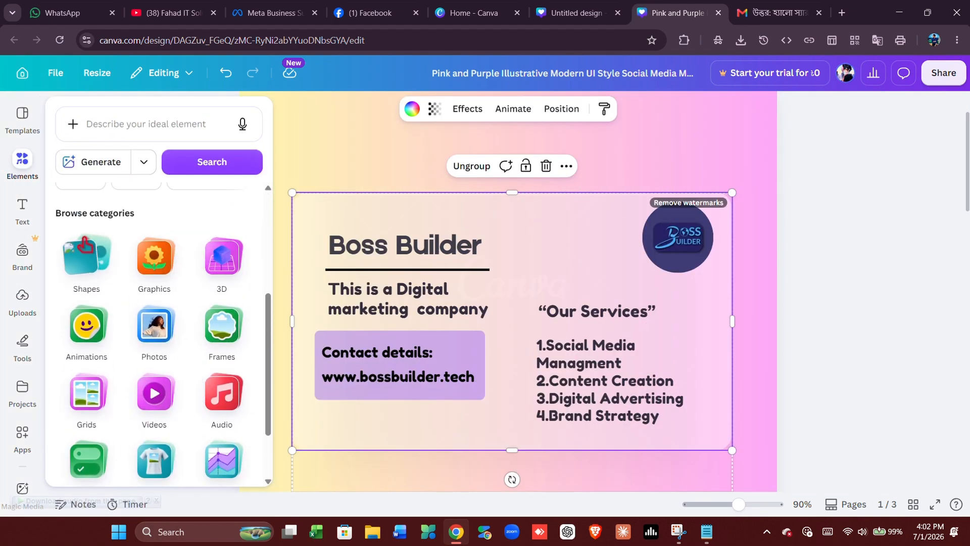
pyautogui.click(161, 273)
pyautogui.click(22, 161)
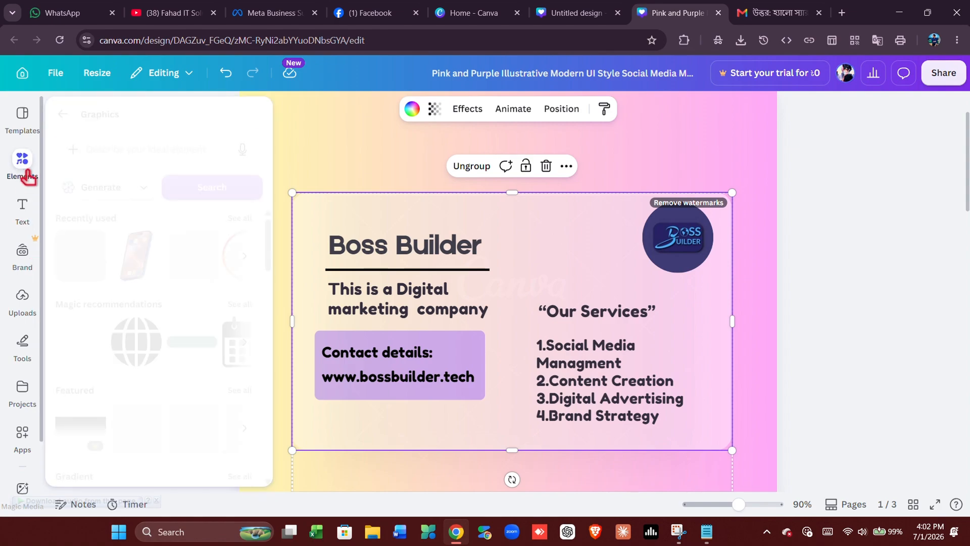
pyautogui.click(123, 151)
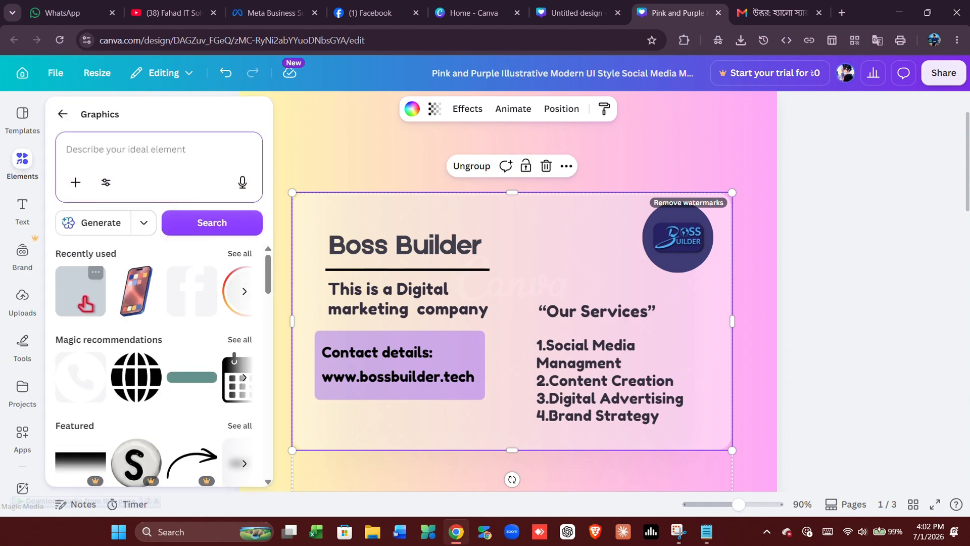
pyautogui.moveTo(134, 285); pyautogui.dragTo(520, 218)
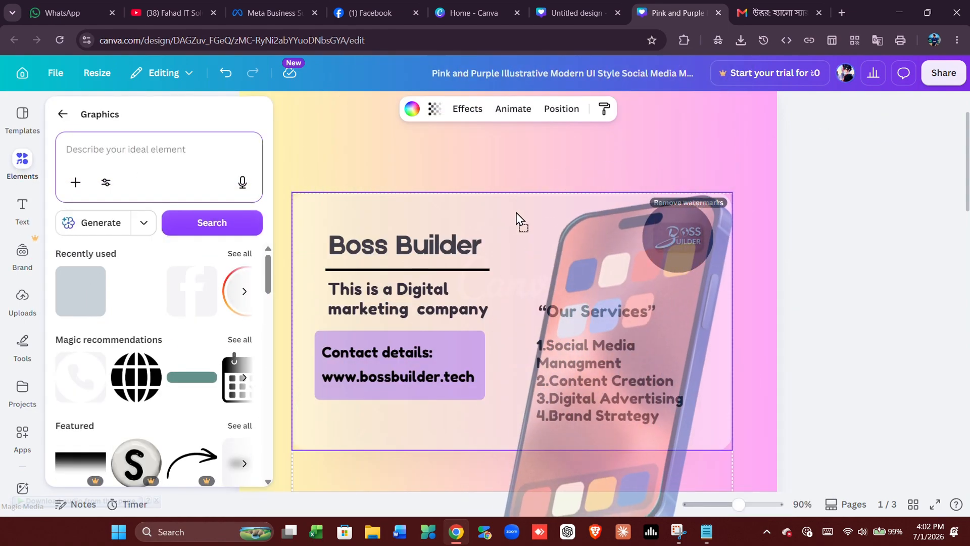
# Step: Scale the smartphone graphic down to a little over half its size, keeping its upper-left corner in place
pyautogui.click(637, 389)
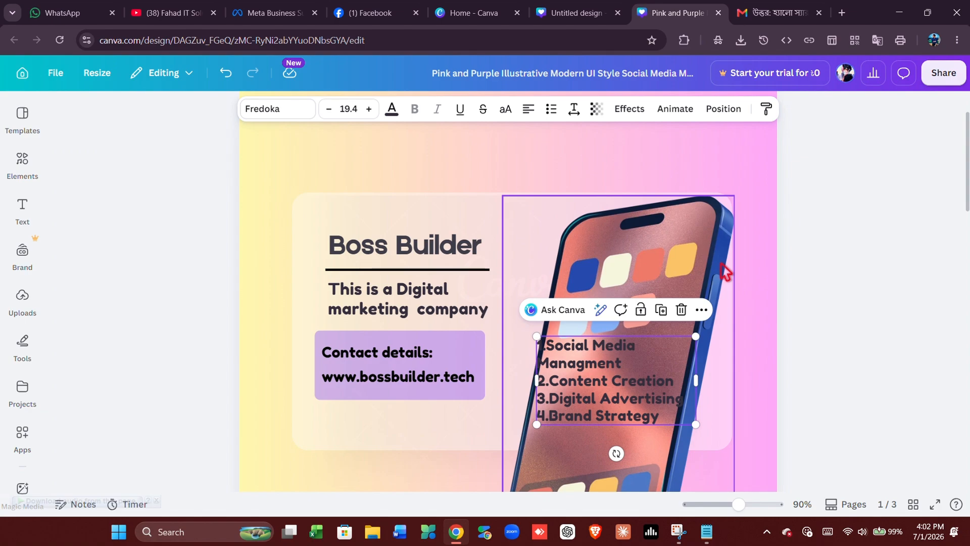
pyautogui.scroll(-3, 723, 271)
pyautogui.click(638, 339)
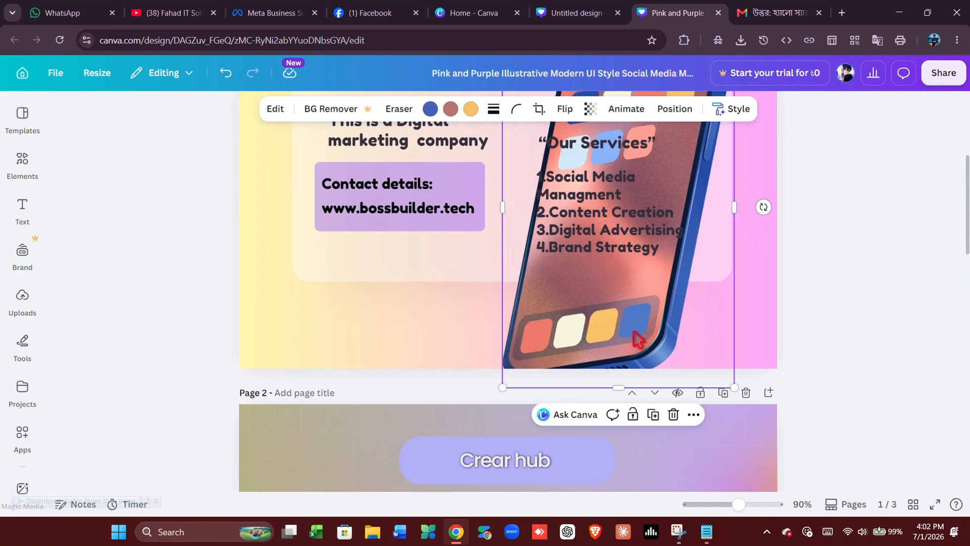
pyautogui.moveTo(734, 387); pyautogui.dragTo(578, 266)
pyautogui.scroll(4, 592, 289)
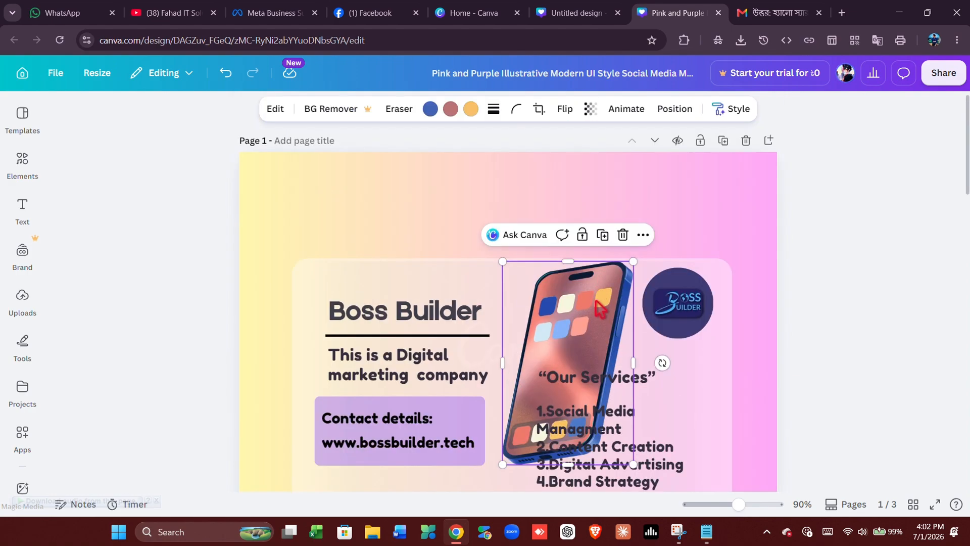
# Step: Try moving the smartphone graphic up toward the logo, and undo its placement in the round logo frame
pyautogui.moveTo(596, 300); pyautogui.dragTo(660, 280)
pyautogui.scroll(-3, 661, 279)
pyautogui.scroll(-3, 762, 306)
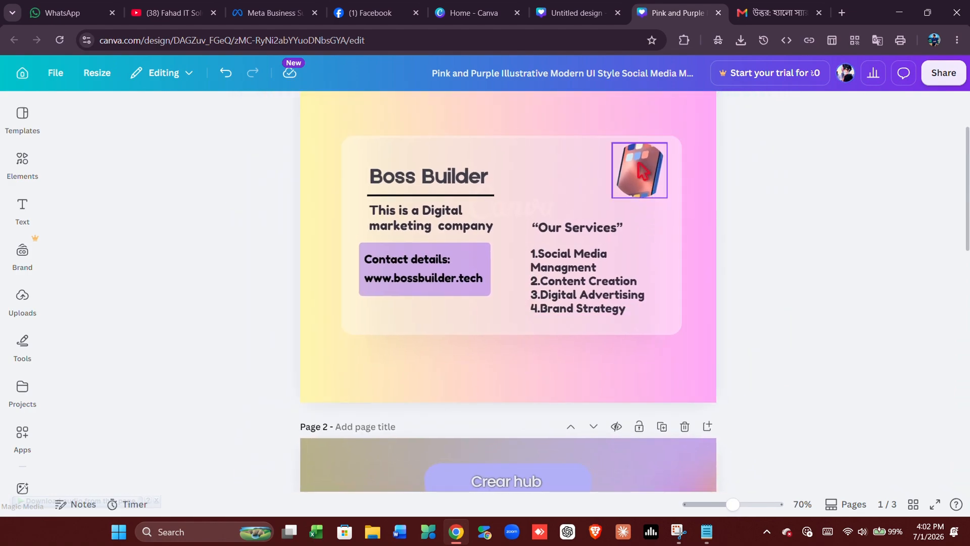
pyautogui.hotkey('ctrl', 'z')
# Step: Resize the smartphone graphic to about 246 × 384 and place it over the card's lower-right corner beside the service list
pyautogui.moveTo(543, 207); pyautogui.dragTo(367, 278)
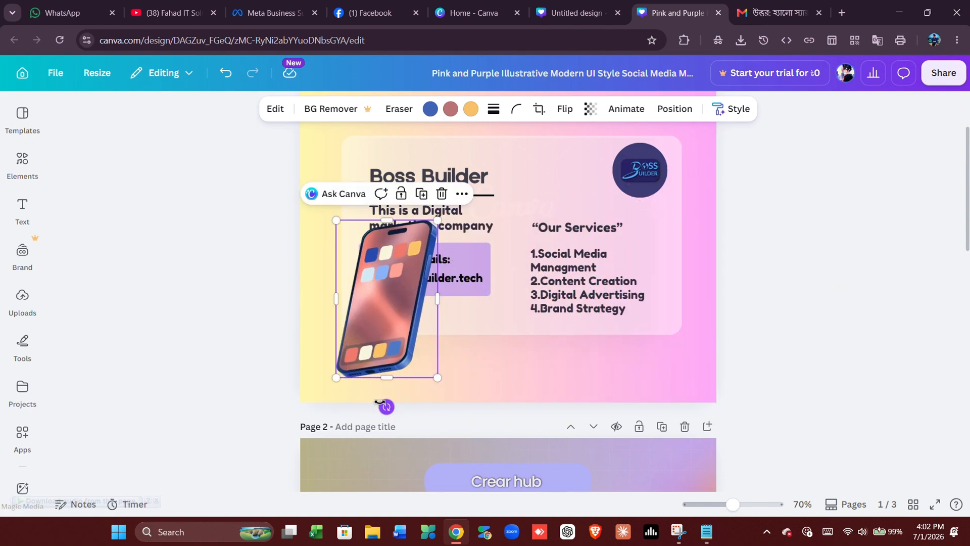
pyautogui.moveTo(384, 404)
pyautogui.mouseDown()
pyautogui.moveTo(334, 389)
pyautogui.moveTo(394, 394)
pyautogui.moveTo(385, 405)
pyautogui.mouseUp()
pyautogui.moveTo(385, 344); pyautogui.dragTo(686, 367)
pyautogui.scroll(2, 686, 369)
pyautogui.moveTo(671, 413)
pyautogui.mouseDown()
pyautogui.moveTo(682, 250)
pyautogui.moveTo(374, 244)
pyautogui.moveTo(361, 403)
pyautogui.moveTo(510, 385)
pyautogui.moveTo(689, 396)
pyautogui.moveTo(674, 396)
pyautogui.mouseUp()
pyautogui.moveTo(706, 476); pyautogui.dragTo(640, 465)
pyautogui.moveTo(654, 386); pyautogui.dragTo(615, 472)
pyautogui.click(563, 466)
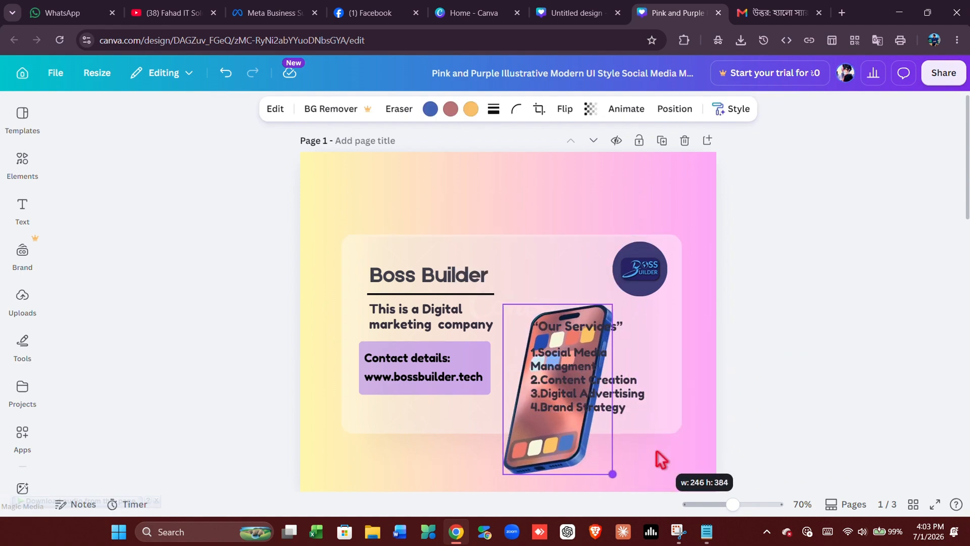
pyautogui.moveTo(541, 425); pyautogui.dragTo(636, 445)
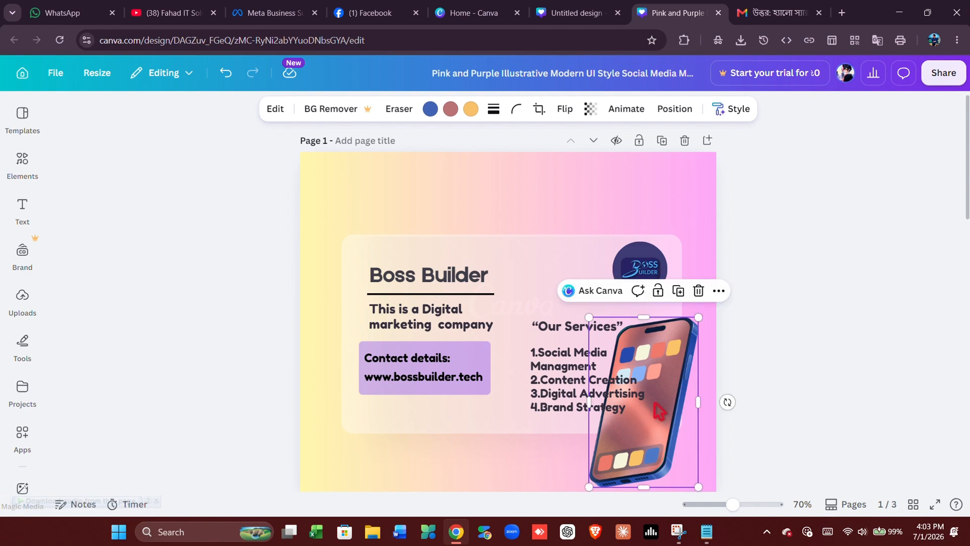
# Step: Try the Splice text effect on the numbered service list with the offset at 0 and a heavier thickness
pyautogui.click(551, 399)
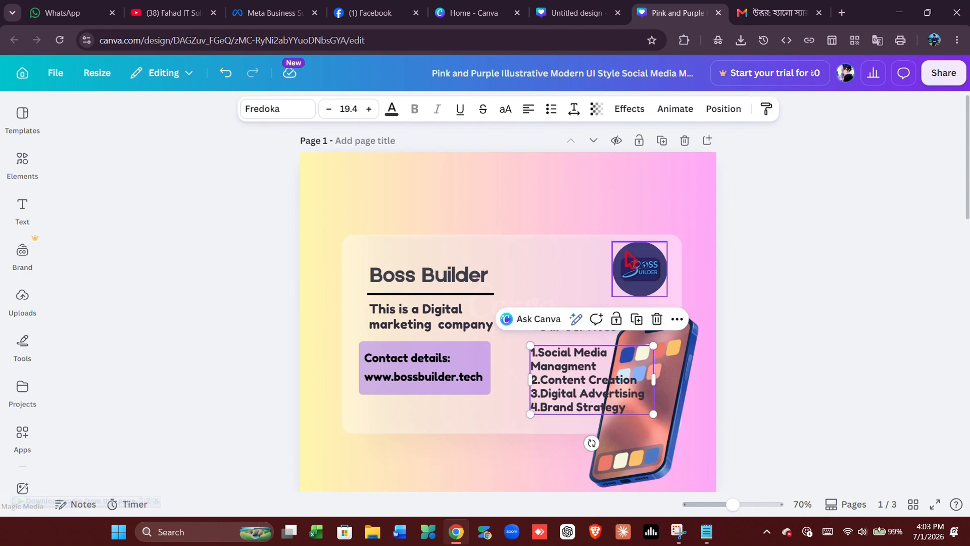
pyautogui.click(623, 116)
pyautogui.click(238, 287)
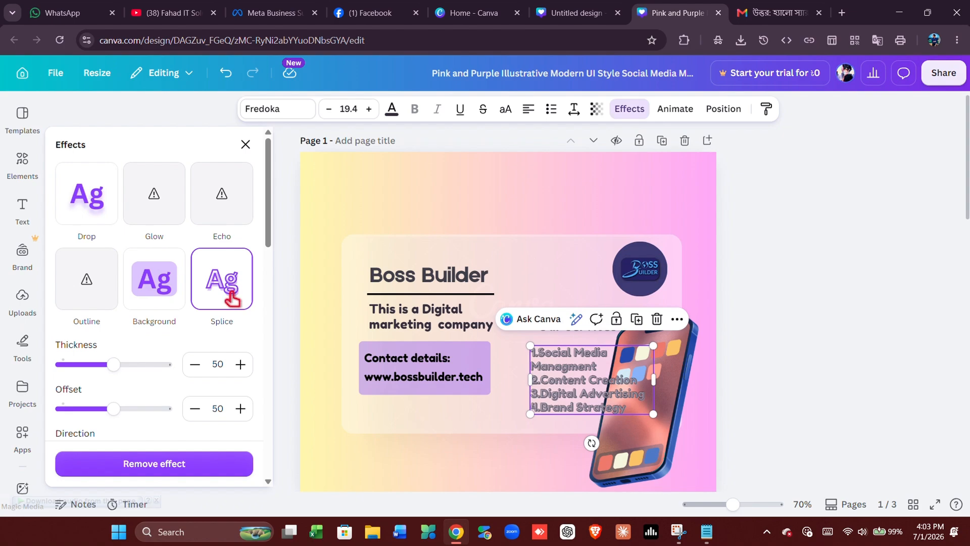
pyautogui.moveTo(132, 412); pyautogui.dragTo(37, 413)
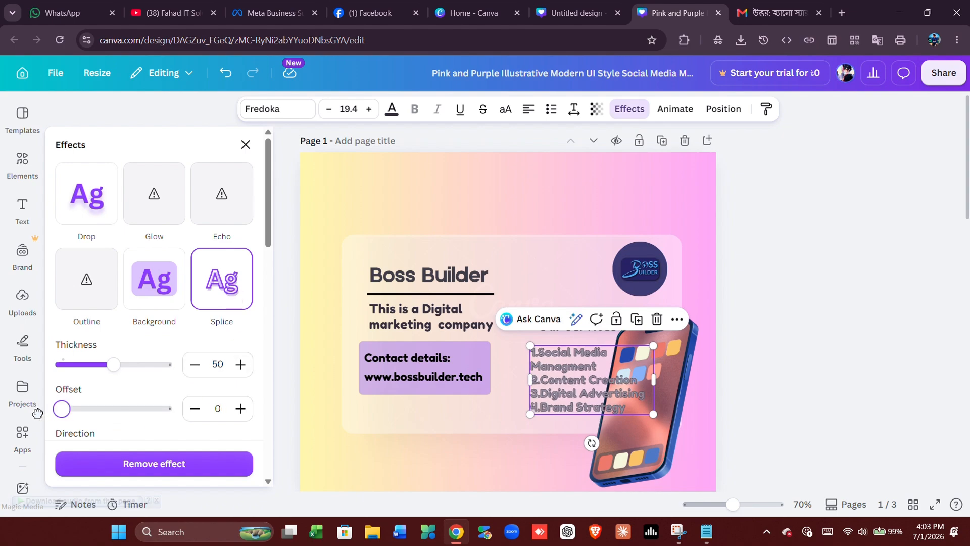
pyautogui.moveTo(114, 364); pyautogui.dragTo(172, 364)
pyautogui.moveTo(62, 408)
pyautogui.mouseDown()
pyautogui.moveTo(130, 406)
pyautogui.moveTo(58, 408)
pyautogui.mouseUp()
pyautogui.click(130, 364)
pyautogui.scroll(-8, 189, 310)
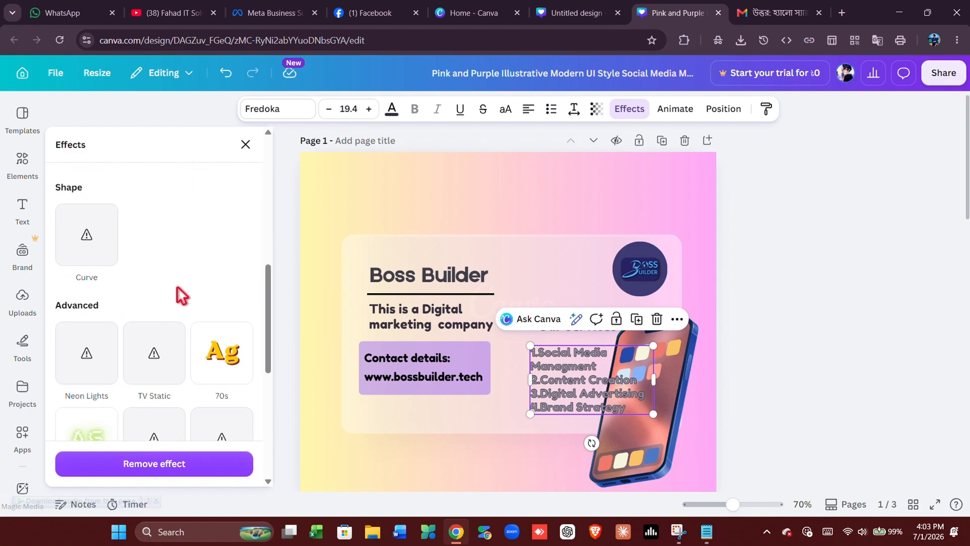
pyautogui.scroll(5, 178, 293)
# Step: Replace the service list's Splice effect with one giving white lettering and a soft dark shadow
pyautogui.click(170, 292)
pyautogui.moveTo(127, 368); pyautogui.dragTo(172, 365)
pyautogui.click(433, 410)
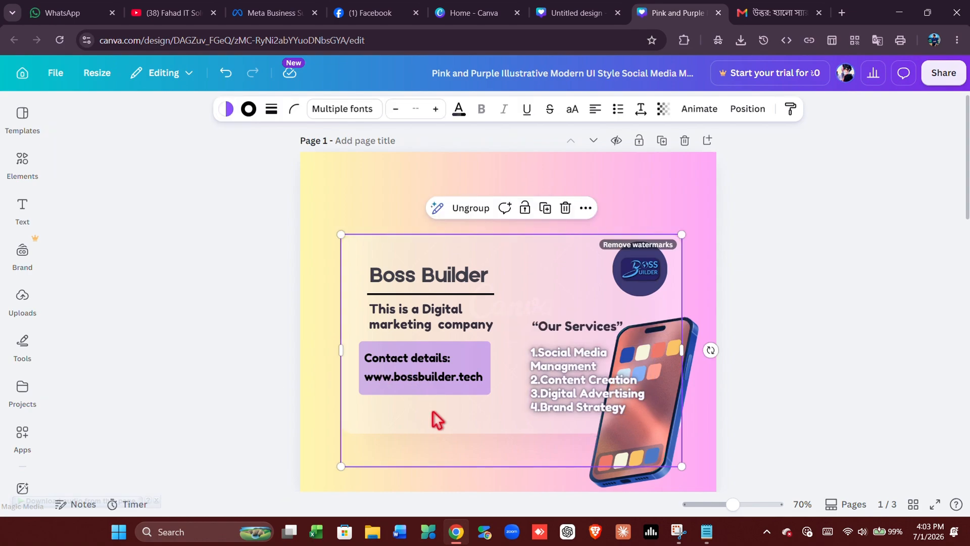
pyautogui.click(558, 360)
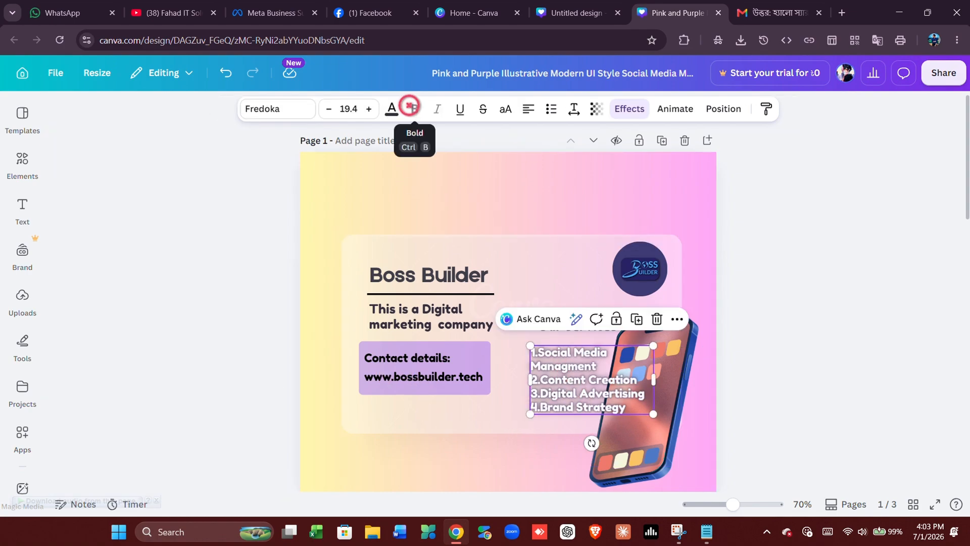
pyautogui.click(448, 232)
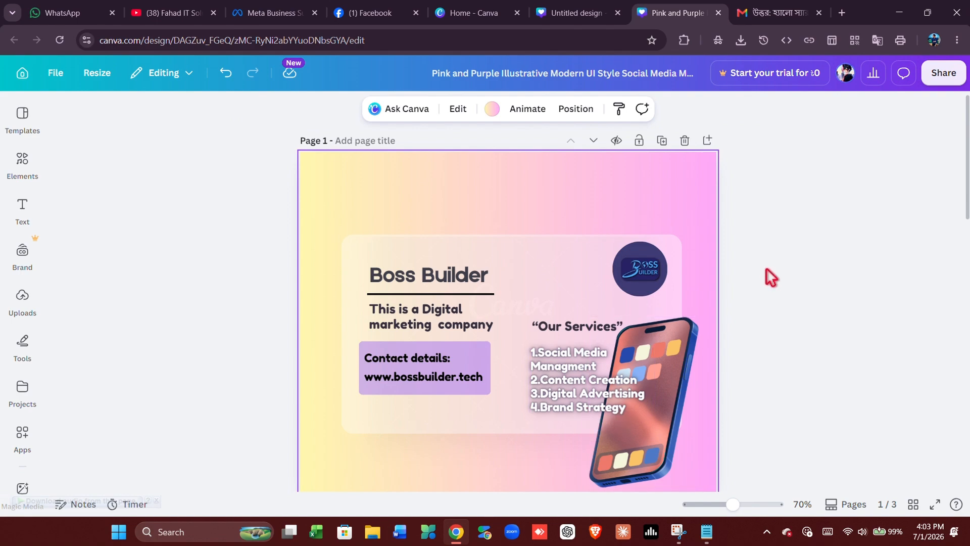
# Step: Select the smartphone graphic and review its corner and border options, leaving the stroke weight at 0
pyautogui.click(662, 457)
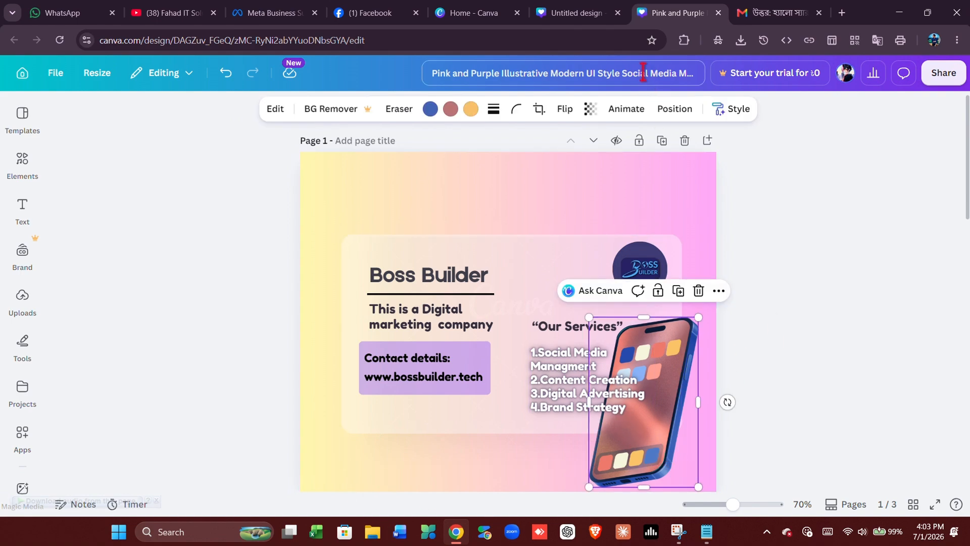
pyautogui.click(516, 117)
pyautogui.click(513, 161)
pyautogui.click(494, 112)
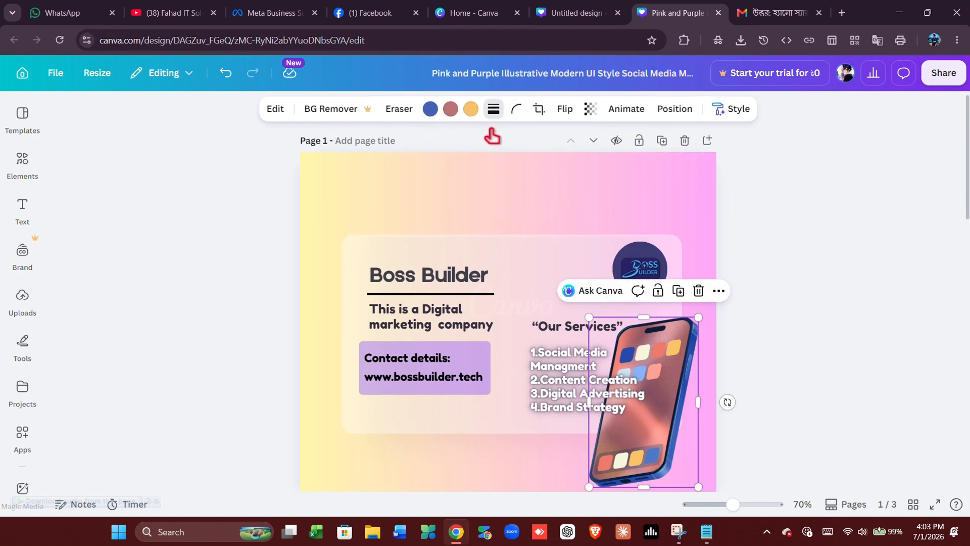
pyautogui.moveTo(417, 195)
pyautogui.mouseDown()
pyautogui.moveTo(430, 193)
pyautogui.moveTo(327, 194)
pyautogui.mouseUp()
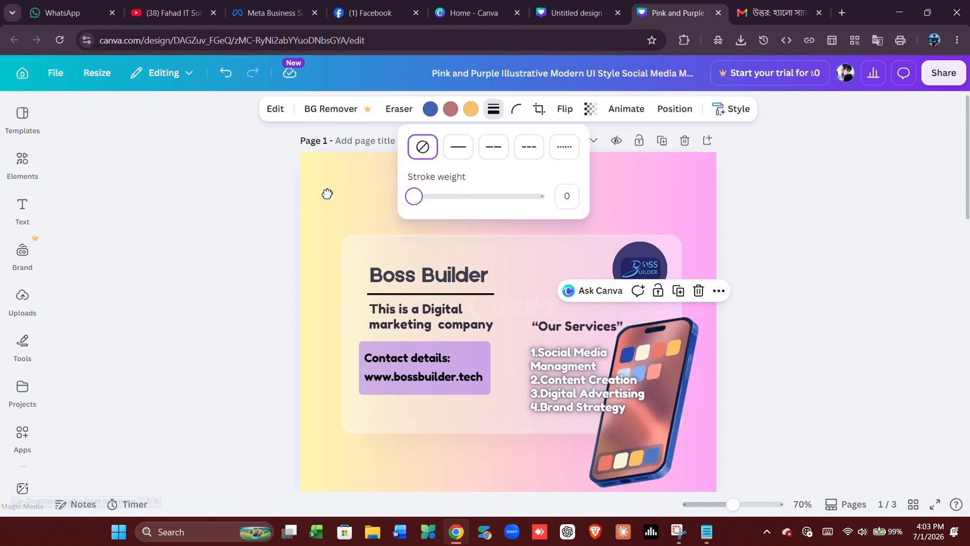
# Step: Recolour the smartphone's reddish screen colour and its blue frame colour with the orchid purple already used in the design
pyautogui.click(450, 109)
pyautogui.click(125, 237)
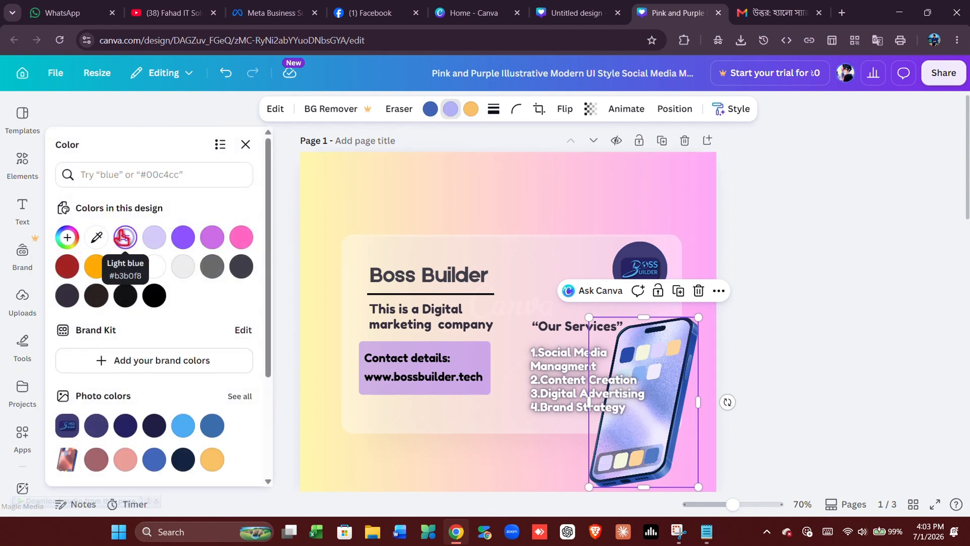
pyautogui.click(209, 238)
pyautogui.click(430, 112)
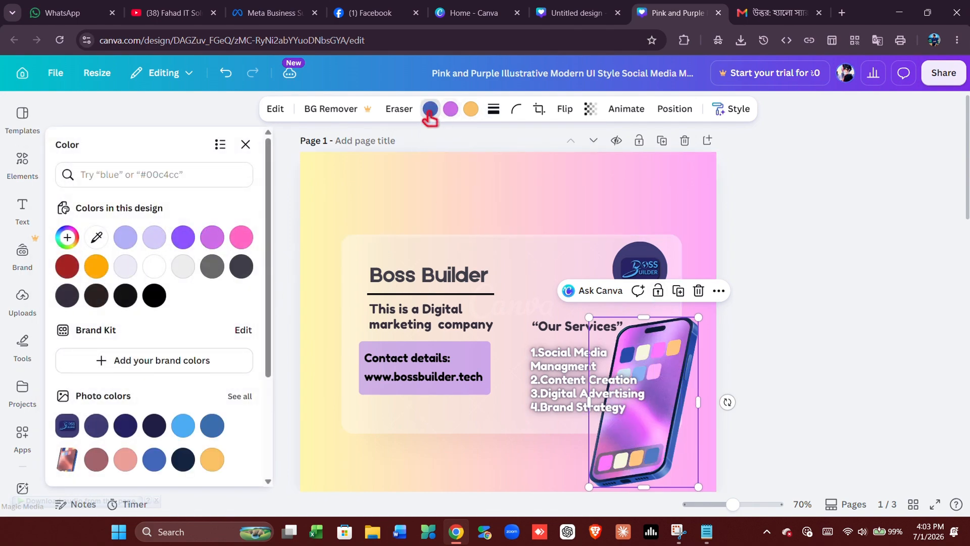
pyautogui.click(213, 242)
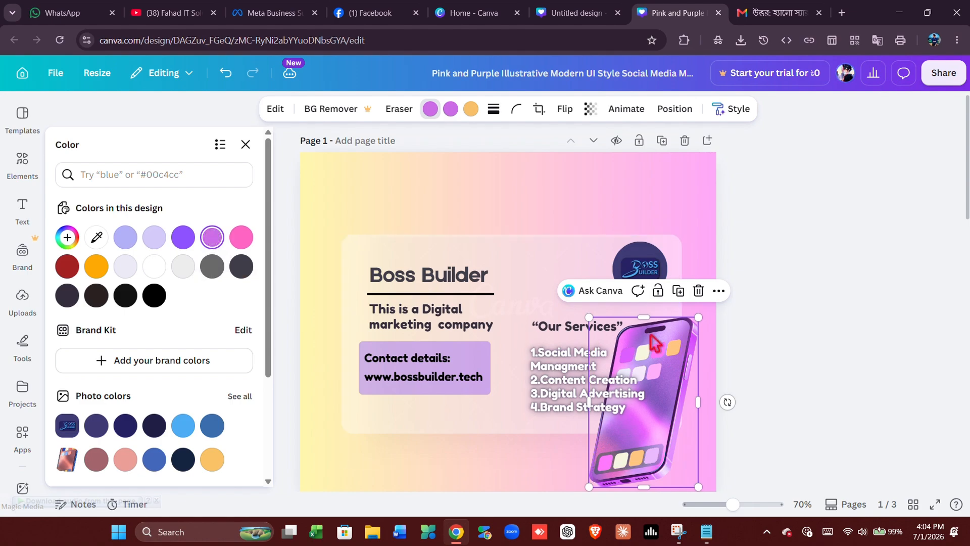
# Step: Replace the smartphone's orange colour with the light pinkish purple from the default solid colors, after trying purple and light blue
pyautogui.click(470, 108)
pyautogui.click(213, 241)
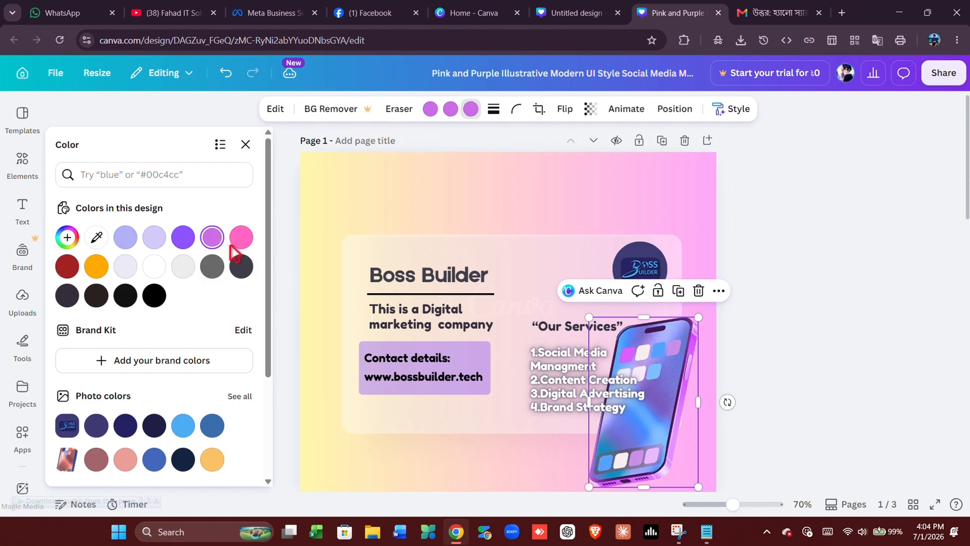
pyautogui.click(125, 238)
pyautogui.scroll(-1, 197, 322)
pyautogui.scroll(-2, 196, 322)
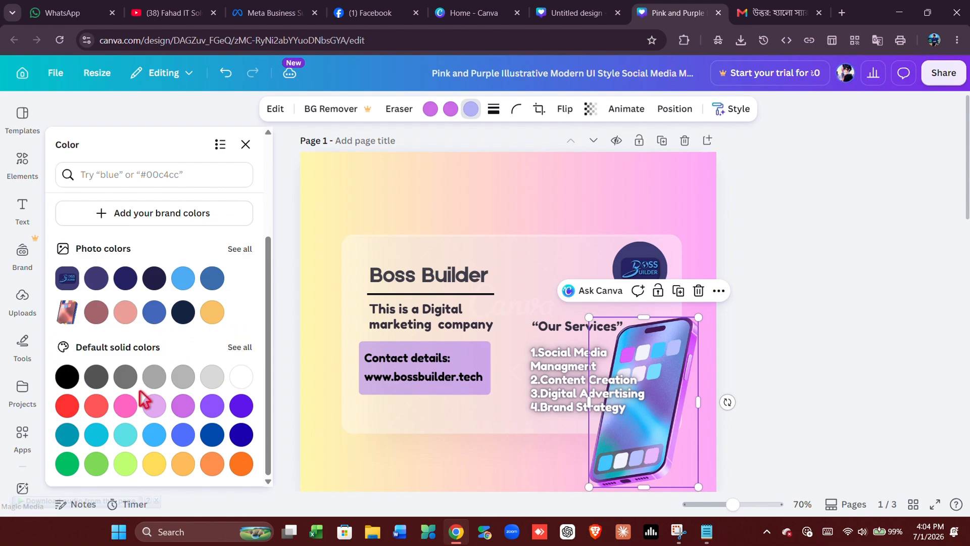
pyautogui.click(153, 410)
pyautogui.click(433, 472)
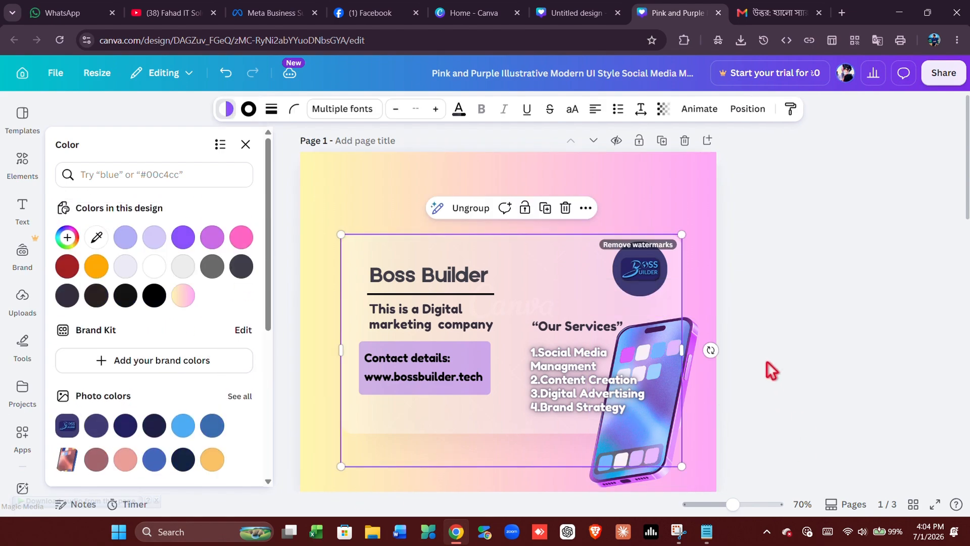
pyautogui.click(697, 197)
pyautogui.click(581, 282)
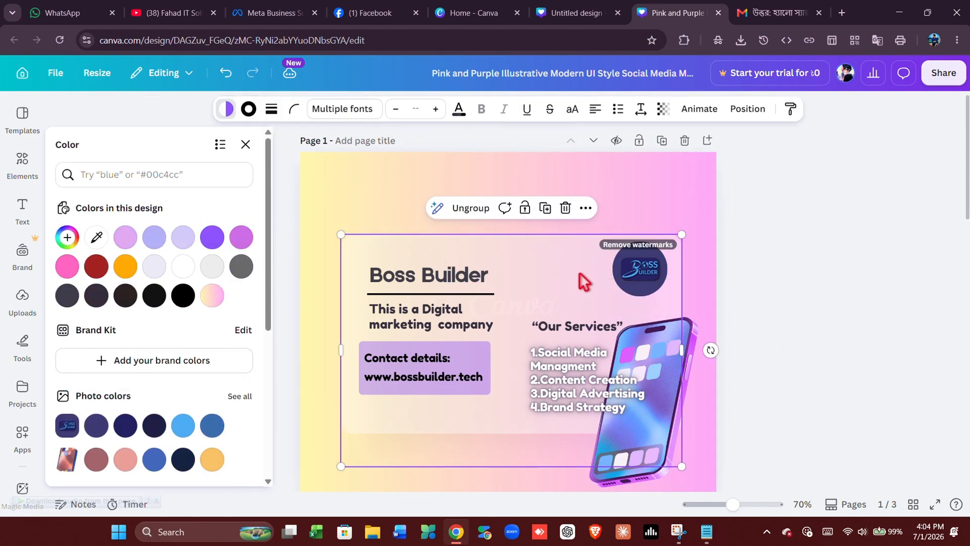
# Step: Preview the finished poster page in full screen, return to the editor and close the color options
pyautogui.click(688, 253)
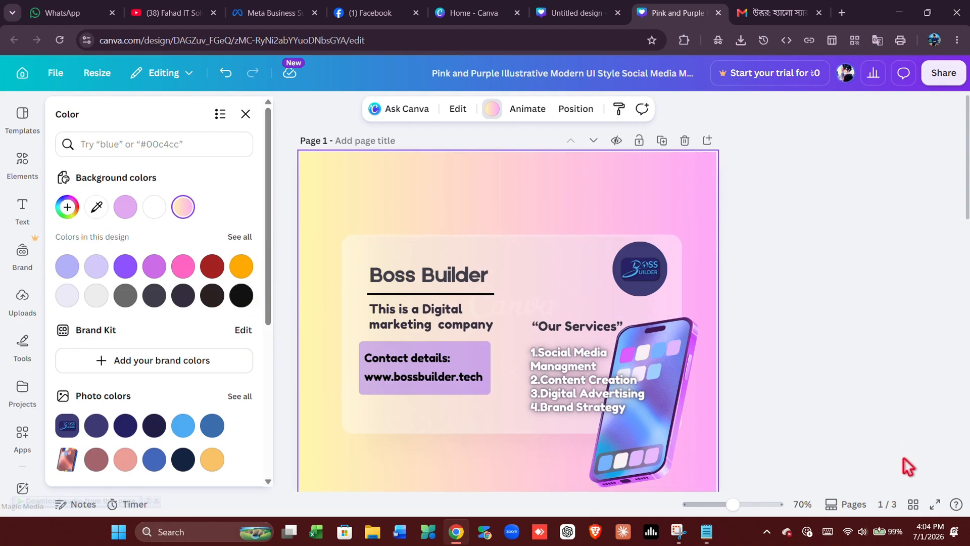
pyautogui.click(936, 504)
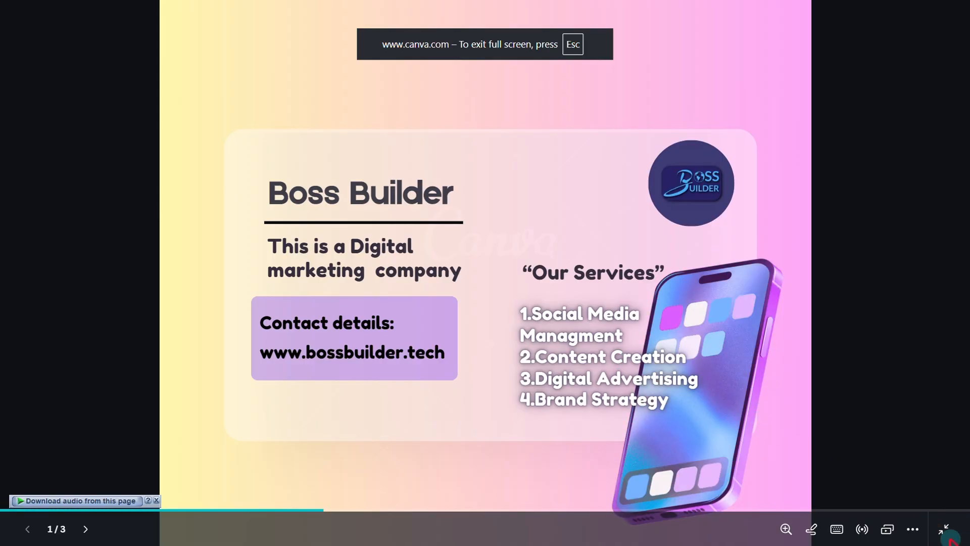
pyautogui.click(950, 538)
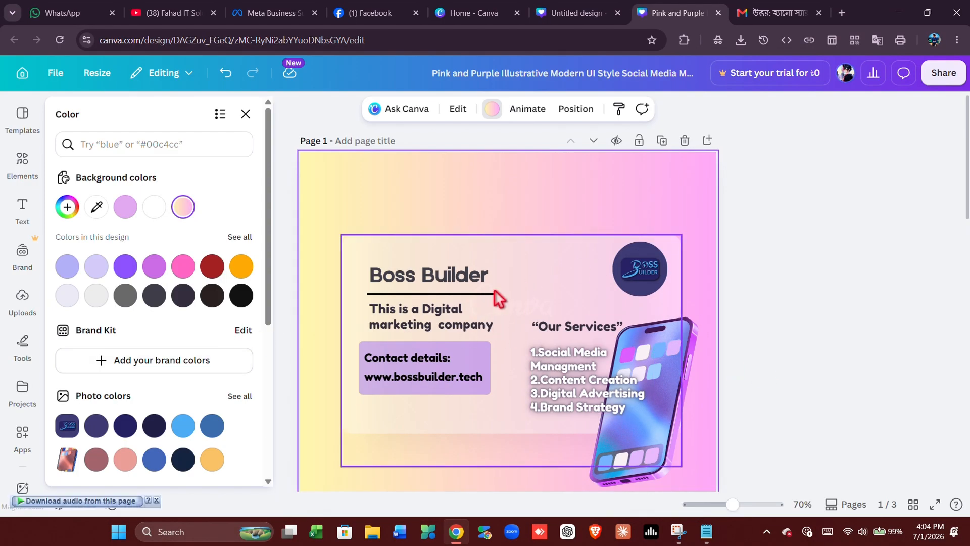
pyautogui.click(245, 113)
pyautogui.click(795, 208)
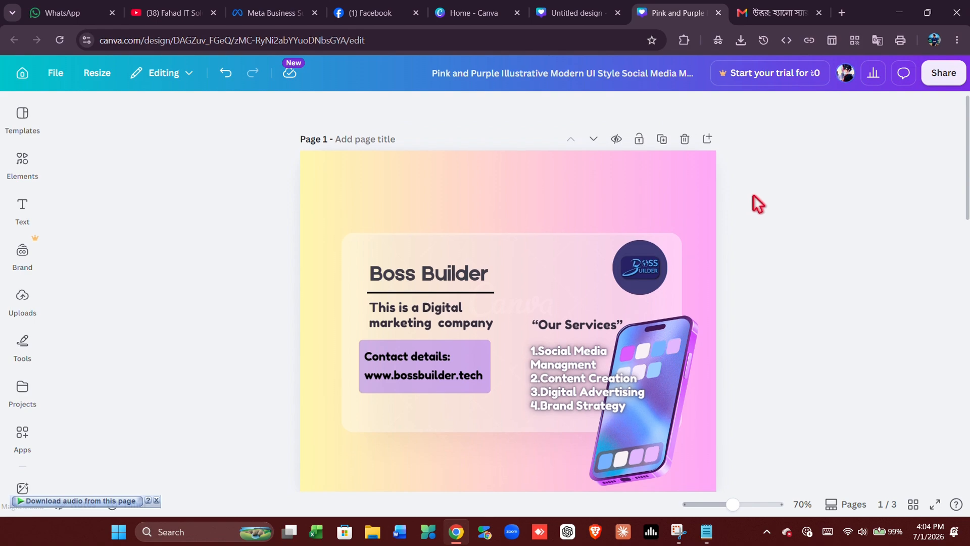
pyautogui.scroll(-1, 754, 195)
pyautogui.scroll(1, 754, 195)
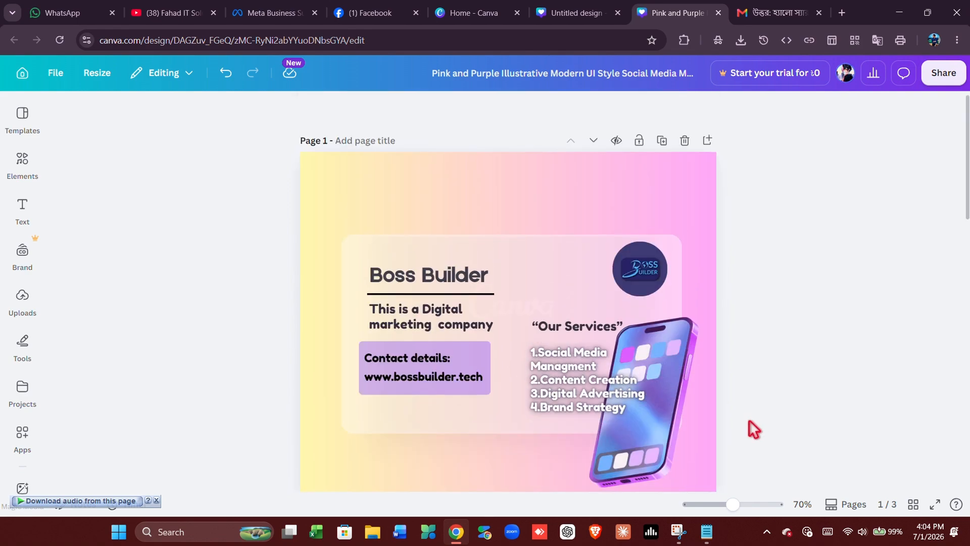
# Step: Capture a screenshot of the whole page 1 poster, cropped to the page edges
pyautogui.scroll(-2, 749, 419)
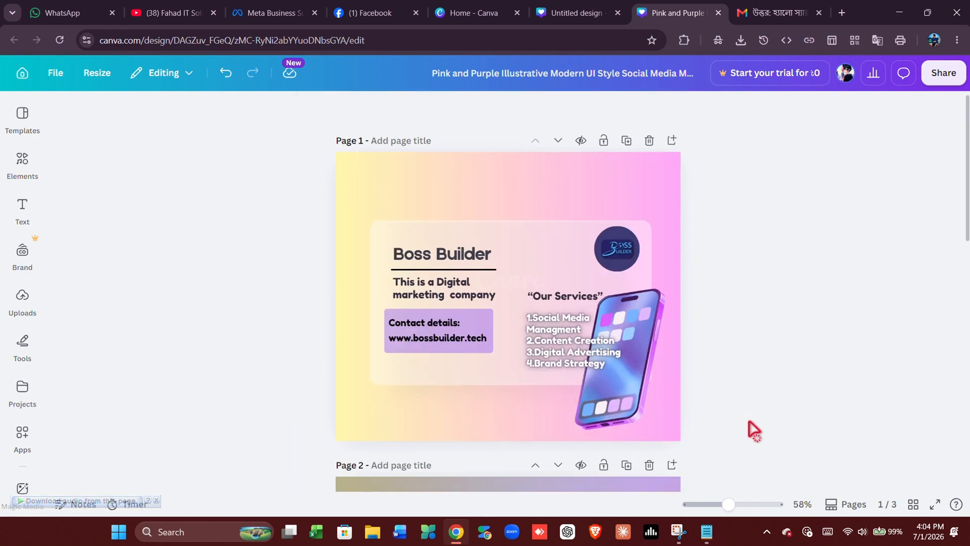
pyautogui.press('super+shift+s')
pyautogui.moveTo(334, 149); pyautogui.dragTo(334, 150)
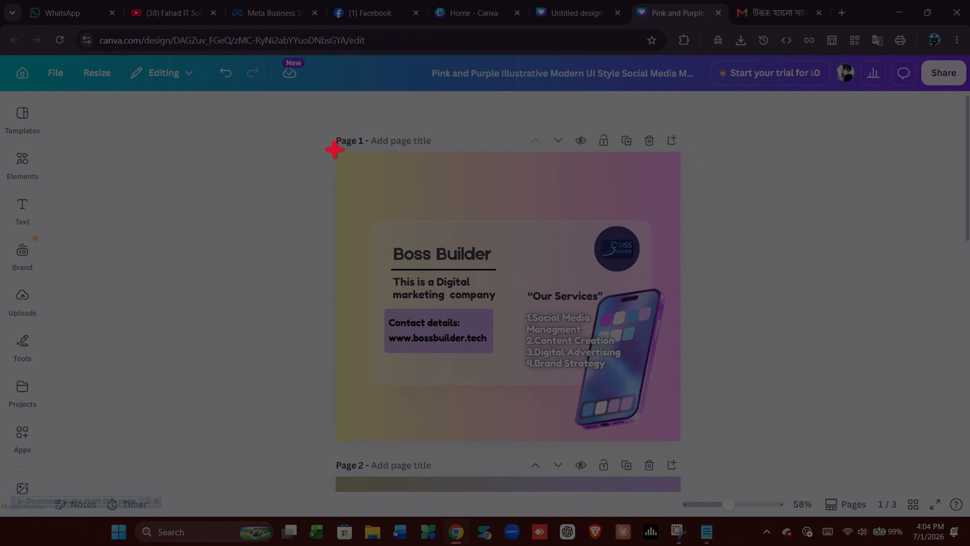
pyautogui.moveTo(372, 176); pyautogui.dragTo(682, 443)
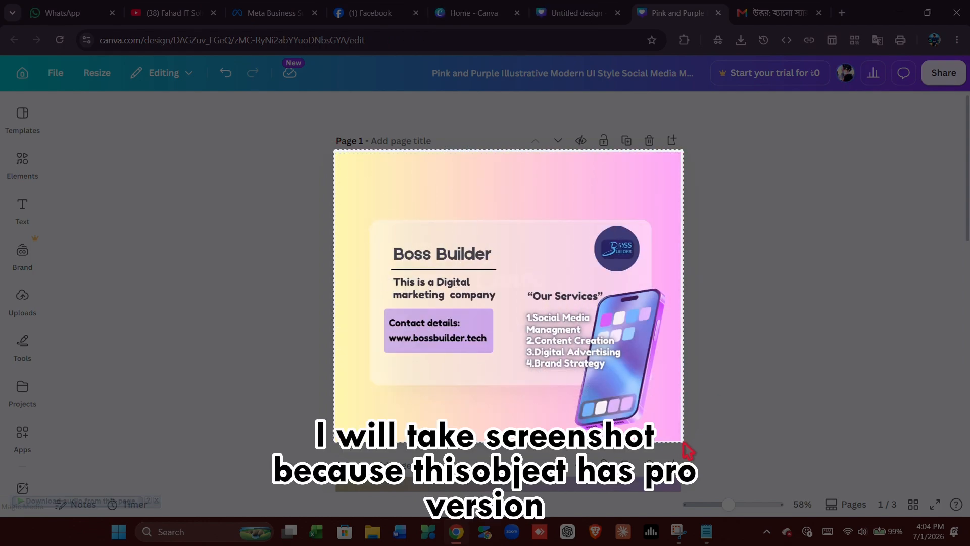
pyautogui.moveTo(684, 444); pyautogui.dragTo(683, 449)
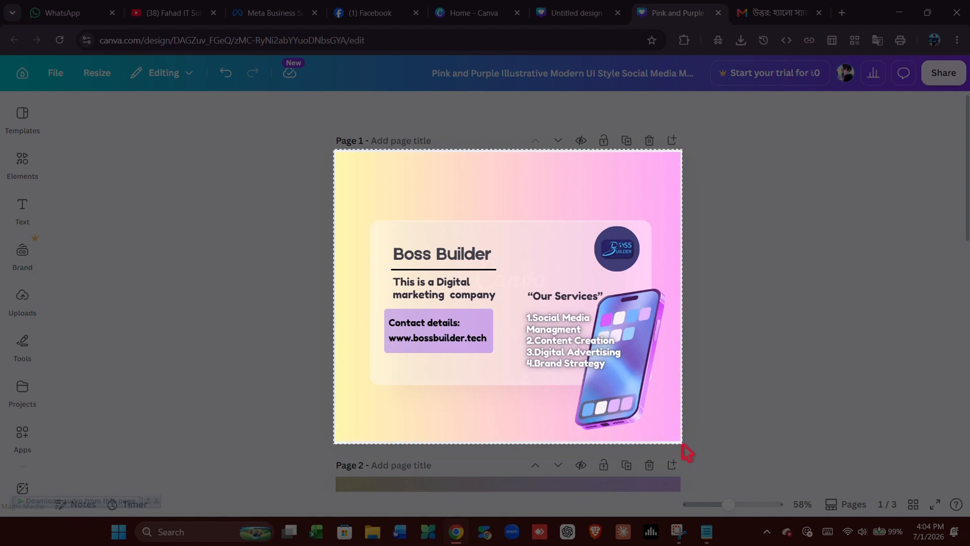
pyautogui.moveTo(688, 453); pyautogui.dragTo(688, 460)
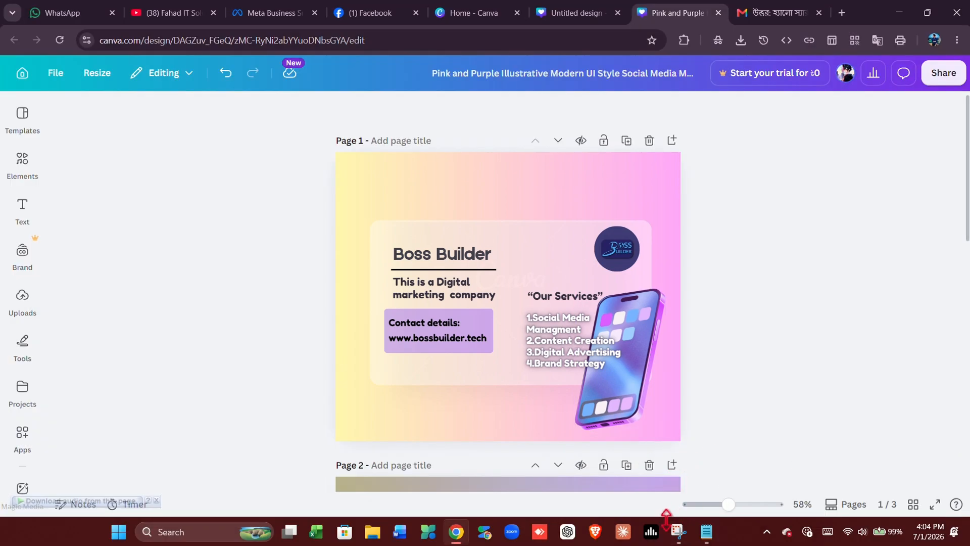
# Step: Switch to a new browser tab and open EzRemove's Image Watermark Remover
pyautogui.click(776, 13)
pyautogui.click(843, 14)
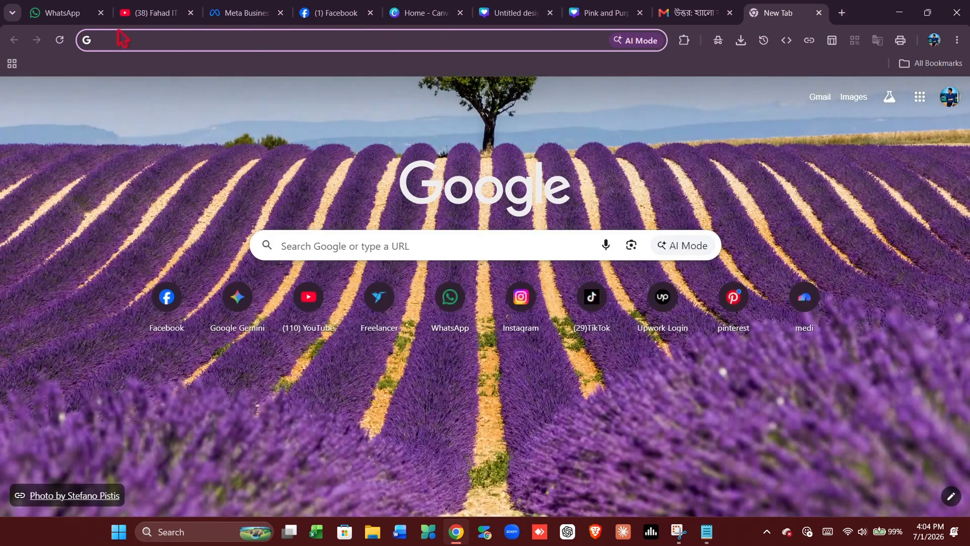
pyautogui.write('ai e')
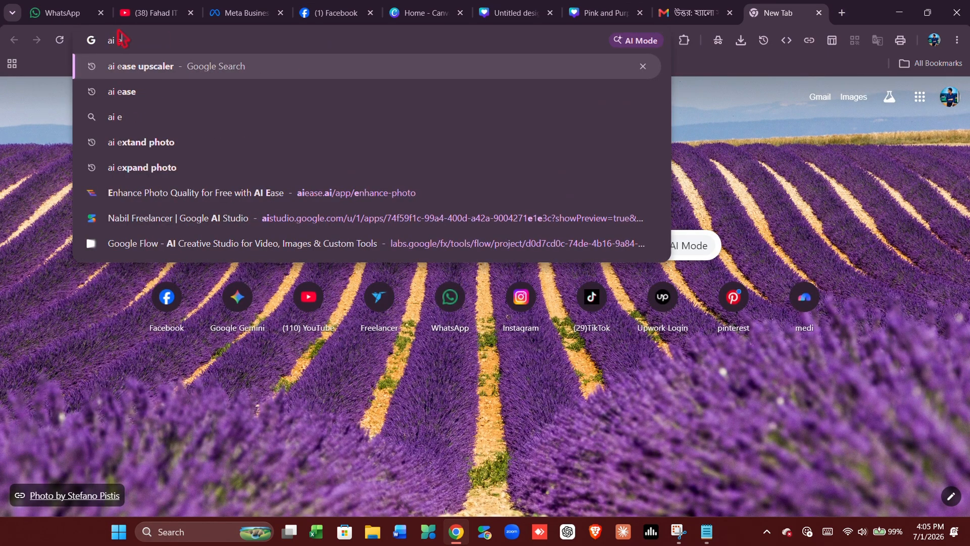
pyautogui.press('BackSpace')
pyautogui.press('BackSpace')
pyautogui.press('BackSpace')
pyautogui.press('BackSpace')
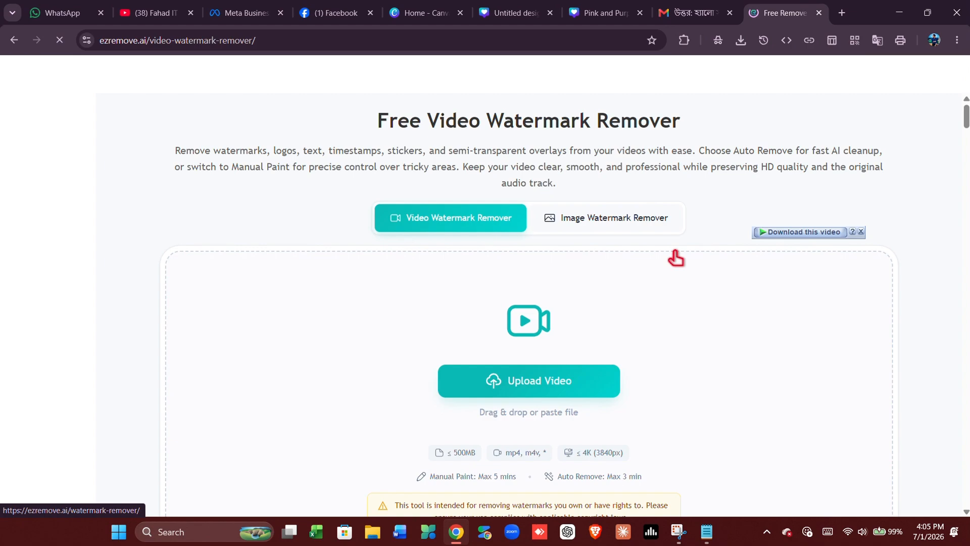
pyautogui.click(612, 218)
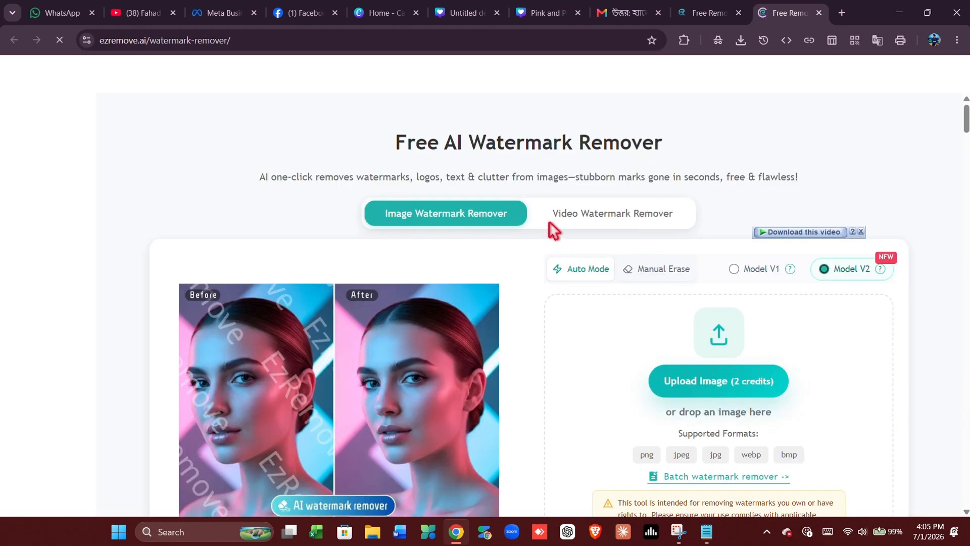
pyautogui.click(696, 402)
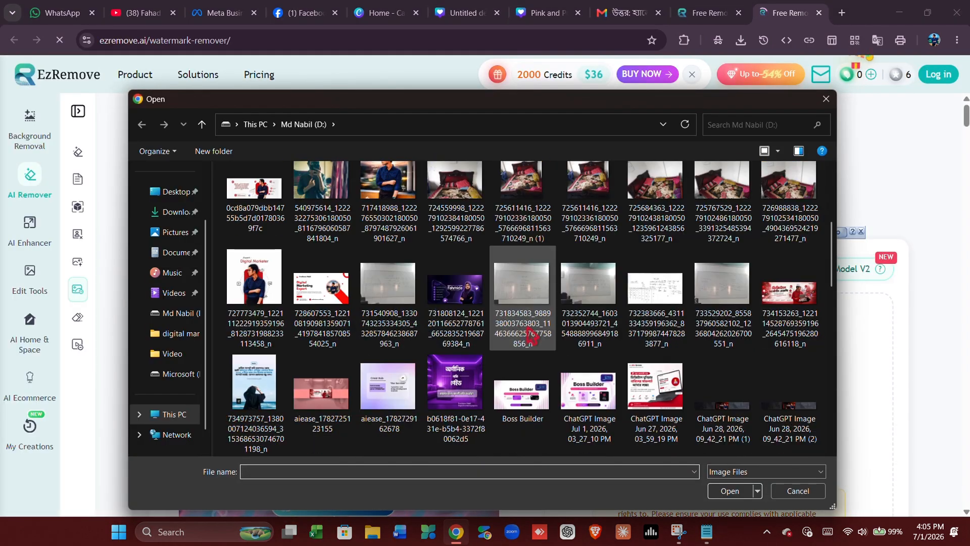
pyautogui.click(175, 232)
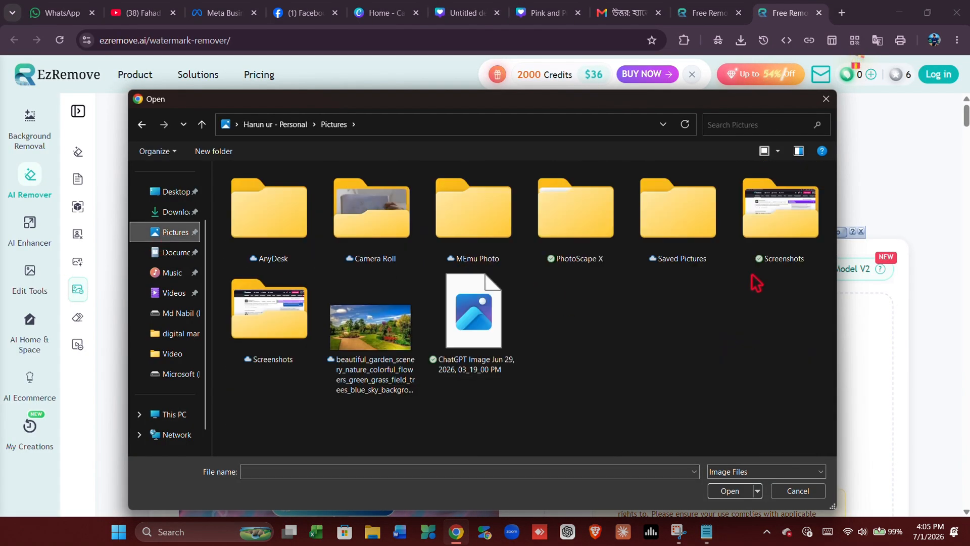
pyautogui.doubleClick(782, 217)
pyautogui.click(173, 313)
pyautogui.click(176, 333)
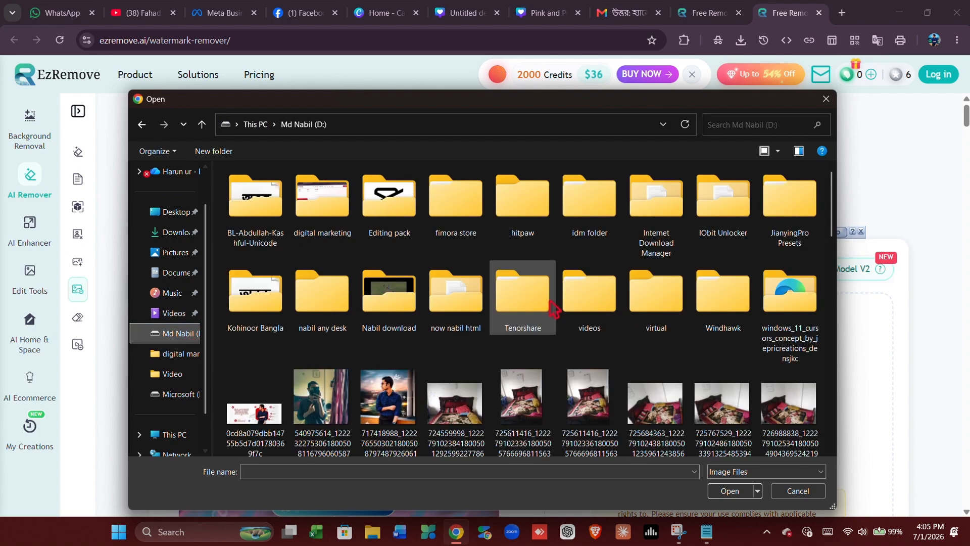
pyautogui.scroll(-10, 556, 313)
pyautogui.scroll(-5, 592, 349)
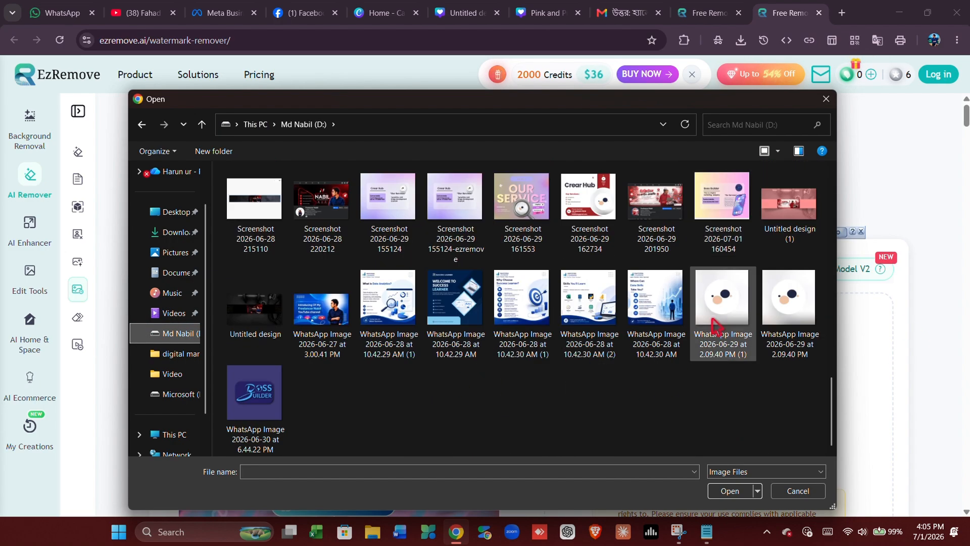
pyautogui.doubleClick(723, 213)
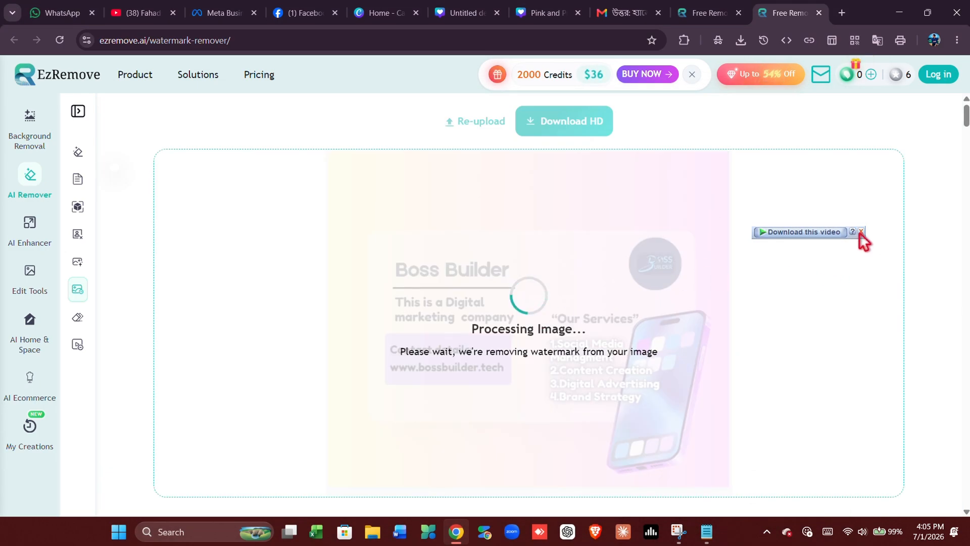
pyautogui.scroll(-2, 676, 263)
pyautogui.scroll(2, 275, 347)
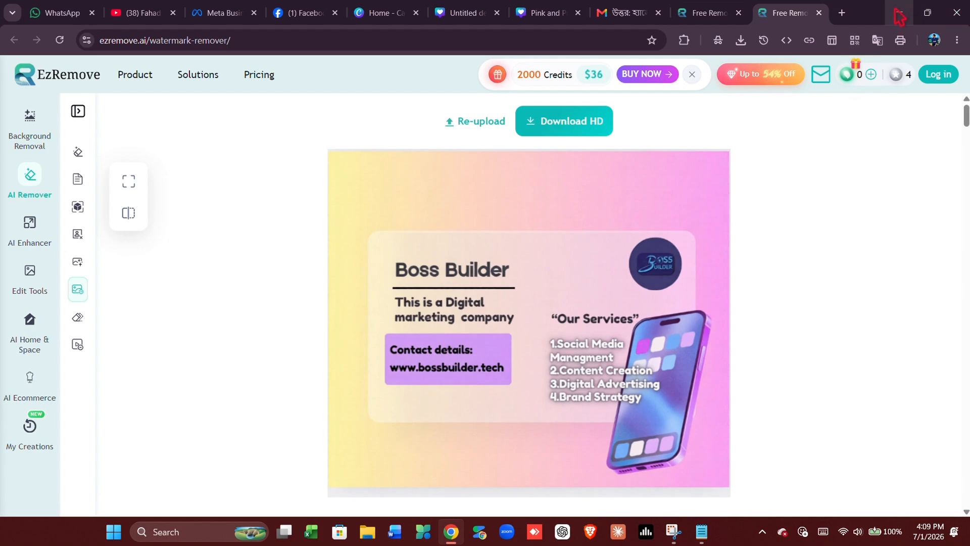
pyautogui.click(899, 15)
pyautogui.rightClick(493, 232)
pyautogui.rightClick(493, 179)
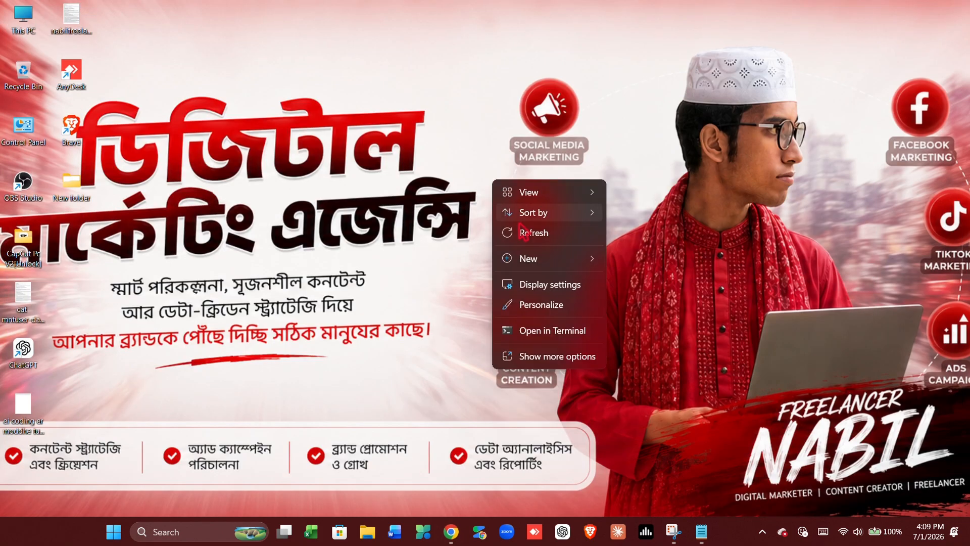
pyautogui.click(529, 233)
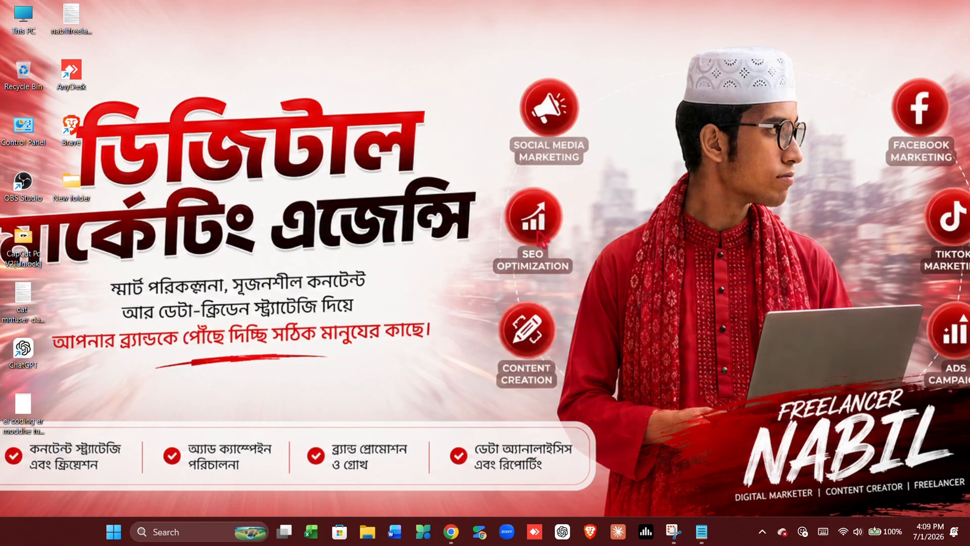
pyautogui.click(117, 534)
pyautogui.click(116, 535)
pyautogui.click(704, 533)
pyautogui.click(704, 534)
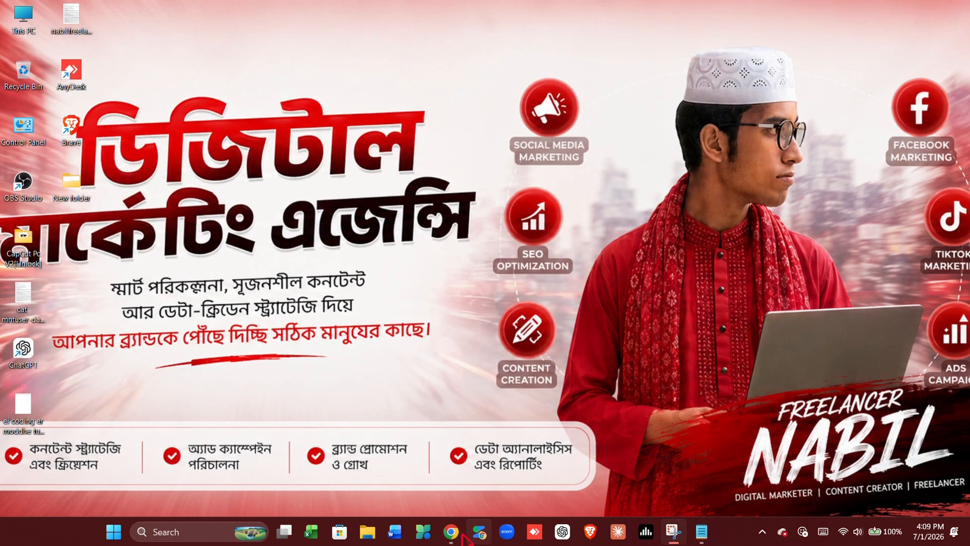
# Step: Return to Chrome, search for "ai ease upscaler" in a new tab and open AI Ease's Free AI Image Upscaler page
pyautogui.click(451, 531)
pyautogui.click(842, 13)
pyautogui.write('ai ')
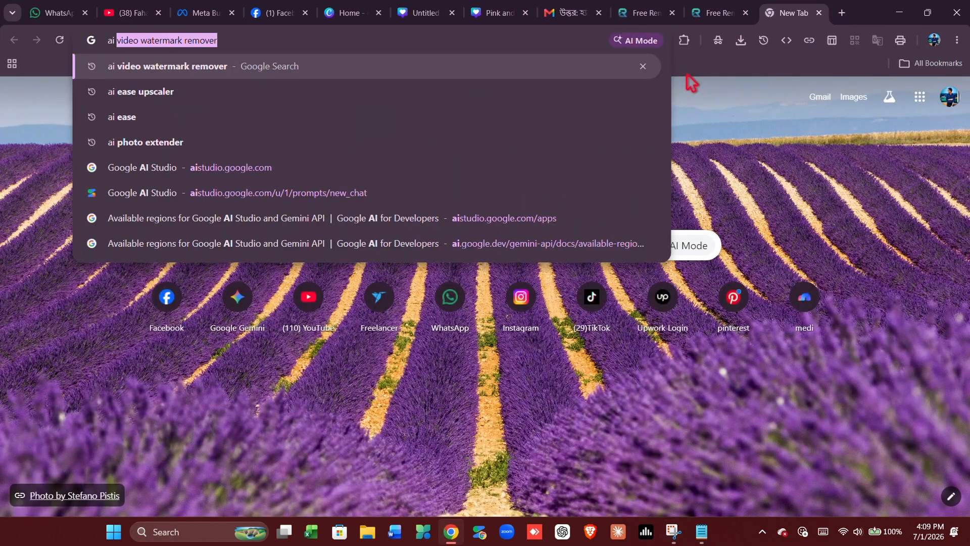
pyautogui.write('ease')
pyautogui.press('Return')
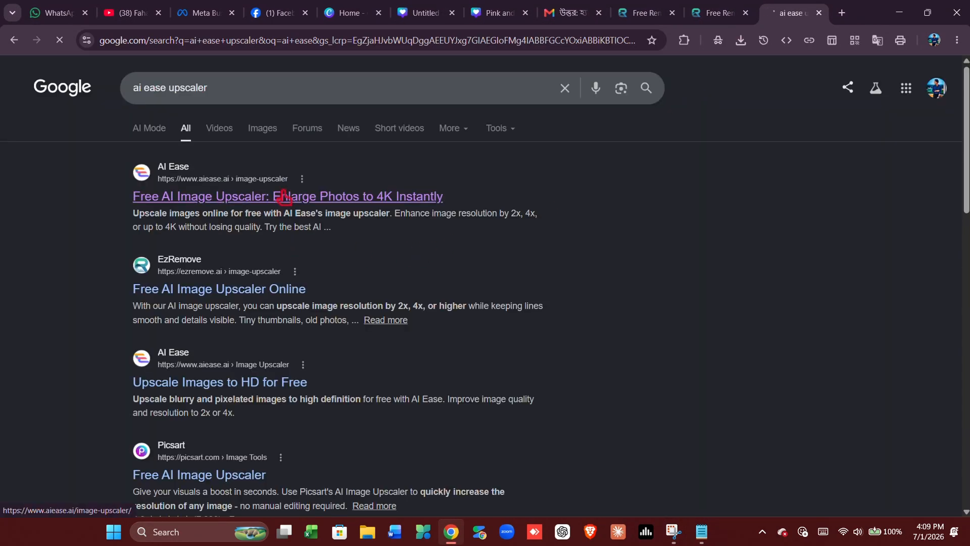
pyautogui.click(283, 201)
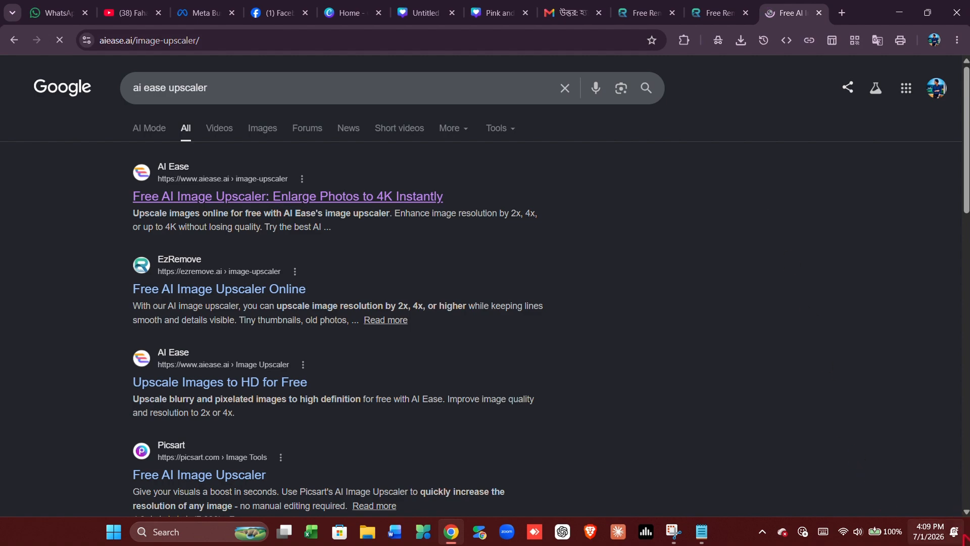
# Step: Clear all Windows notifications and close the notification center
pyautogui.click(964, 539)
pyautogui.click(953, 184)
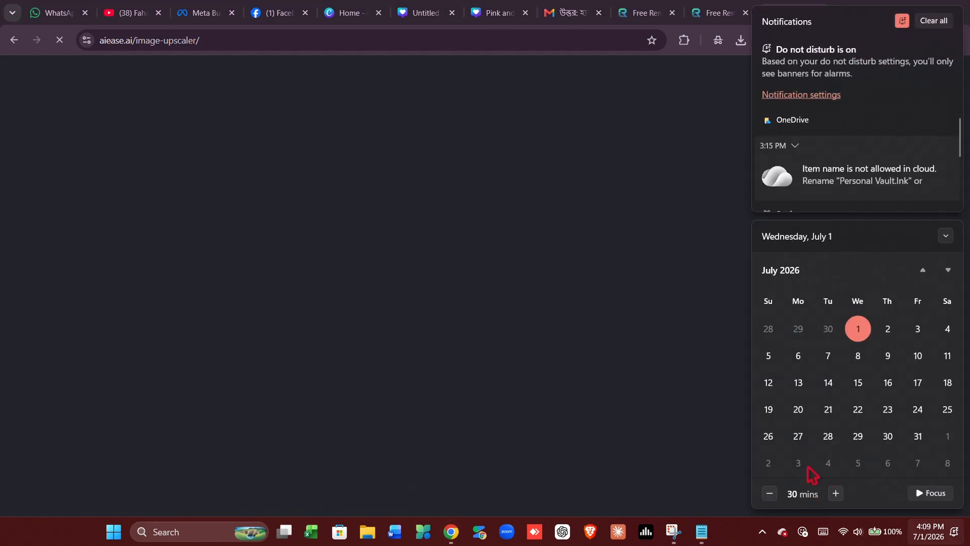
pyautogui.click(920, 19)
pyautogui.click(730, 539)
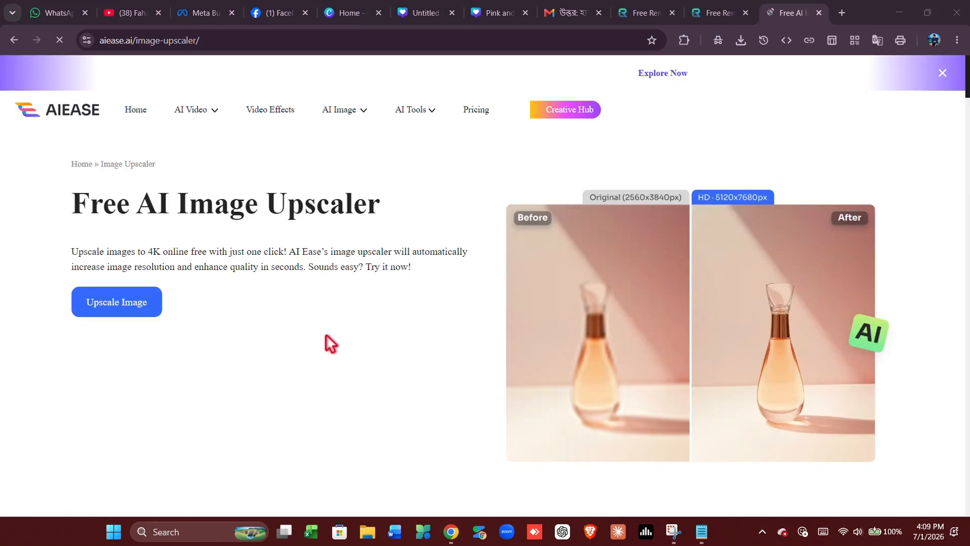
pyautogui.click(133, 315)
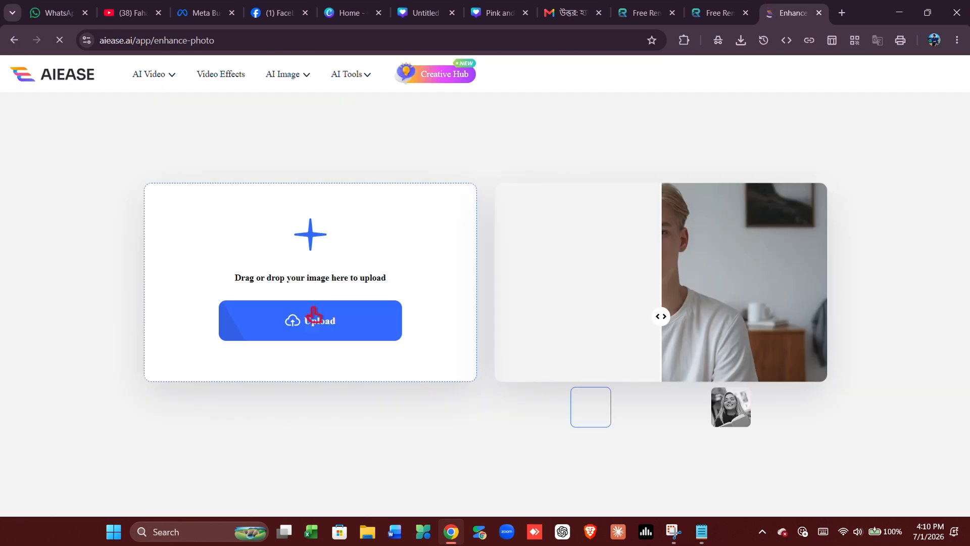
pyautogui.click(348, 342)
pyautogui.scroll(-10, 545, 314)
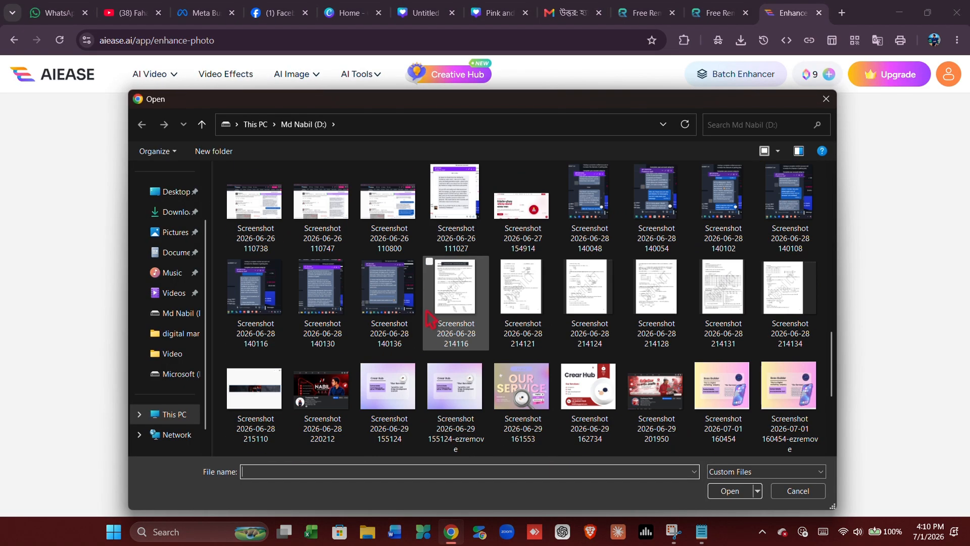
pyautogui.doubleClick(777, 230)
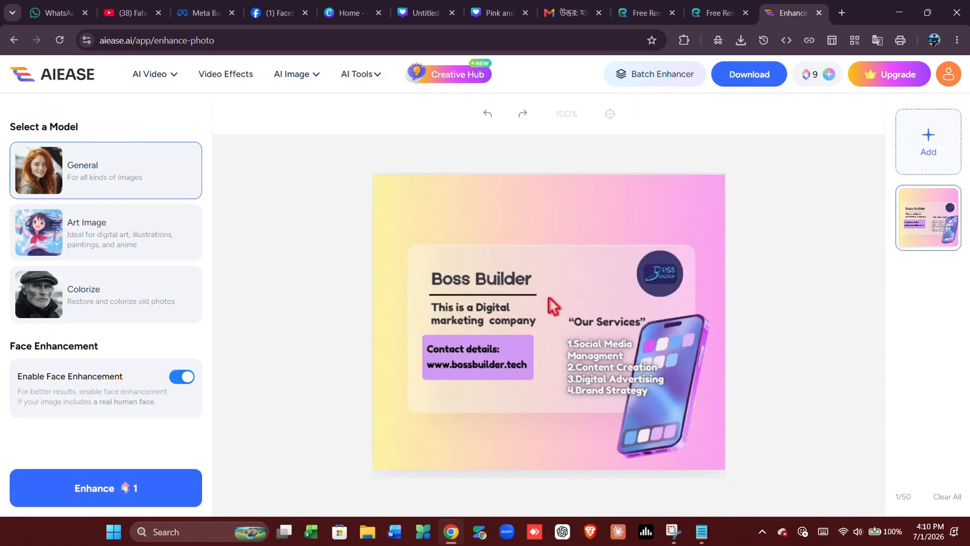
# Step: Enhance the uploaded poster with the General model, view the resulting picture and close its viewer
pyautogui.click(97, 490)
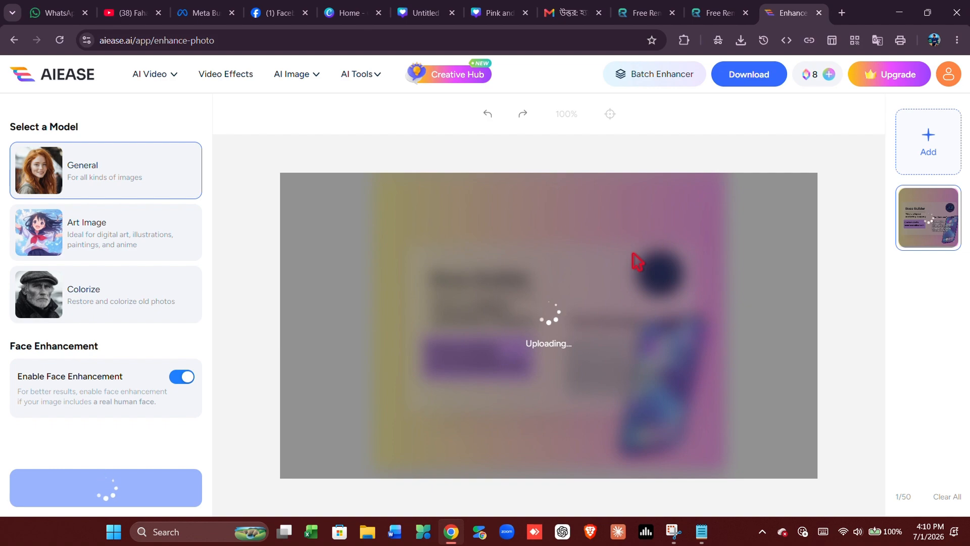
pyautogui.click(701, 539)
pyautogui.click(700, 539)
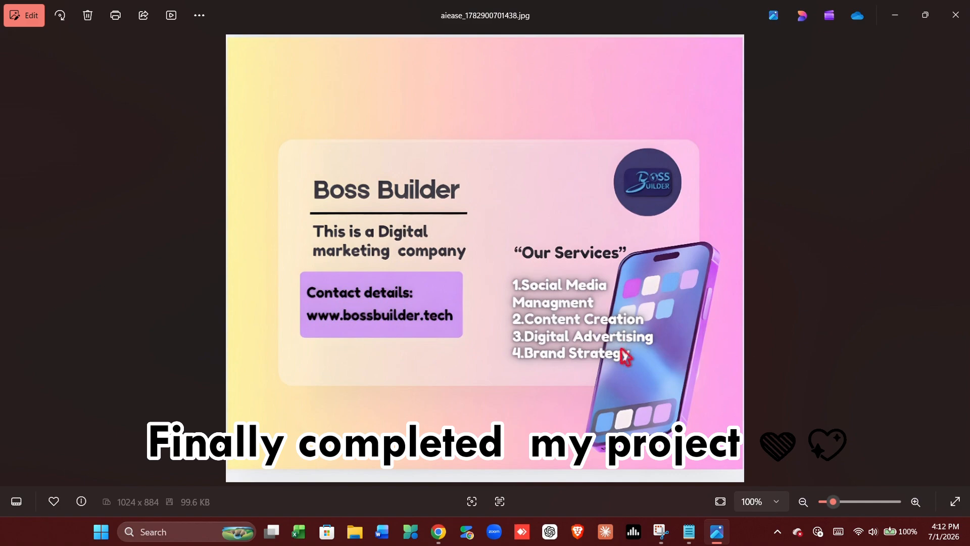
pyautogui.click(966, 20)
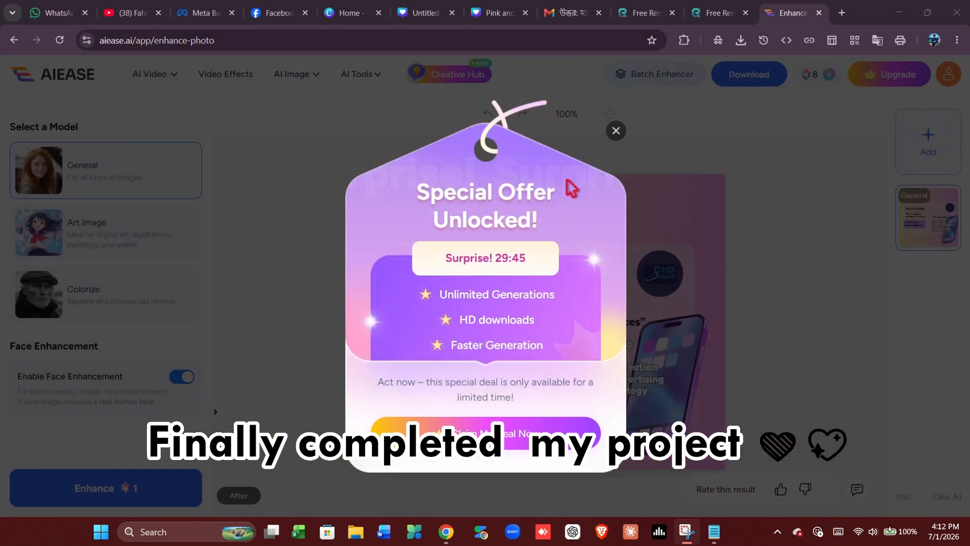